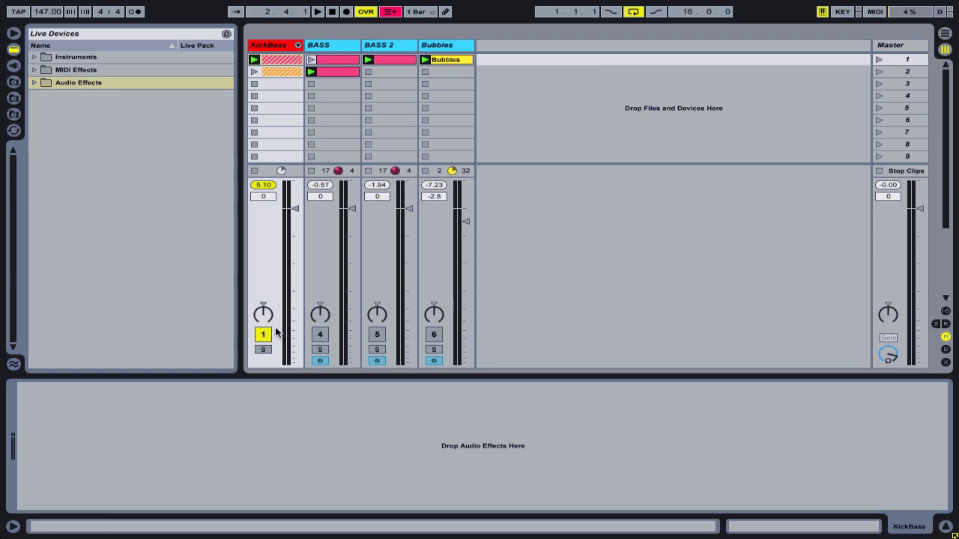
# - Solo the KickBass group, play it back, and unfold it to view the Kick and Bassline tracks before folding it again
pyautogui.click(263, 349)
pyautogui.press('space')
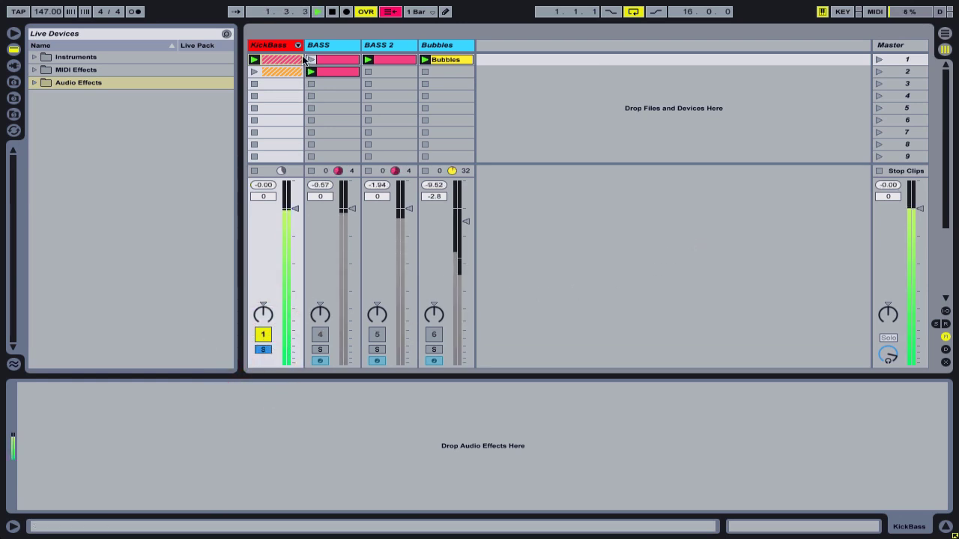
pyautogui.click(298, 47)
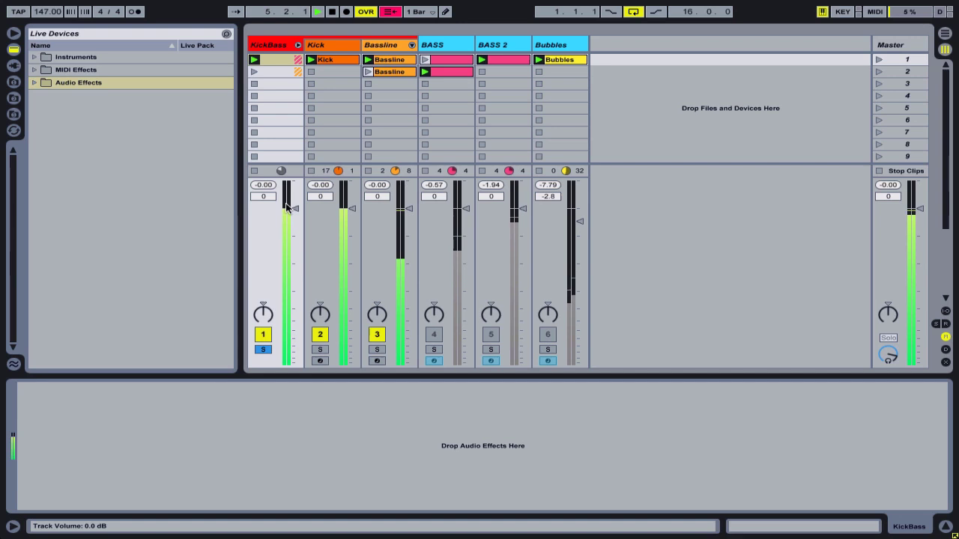
pyautogui.click(298, 46)
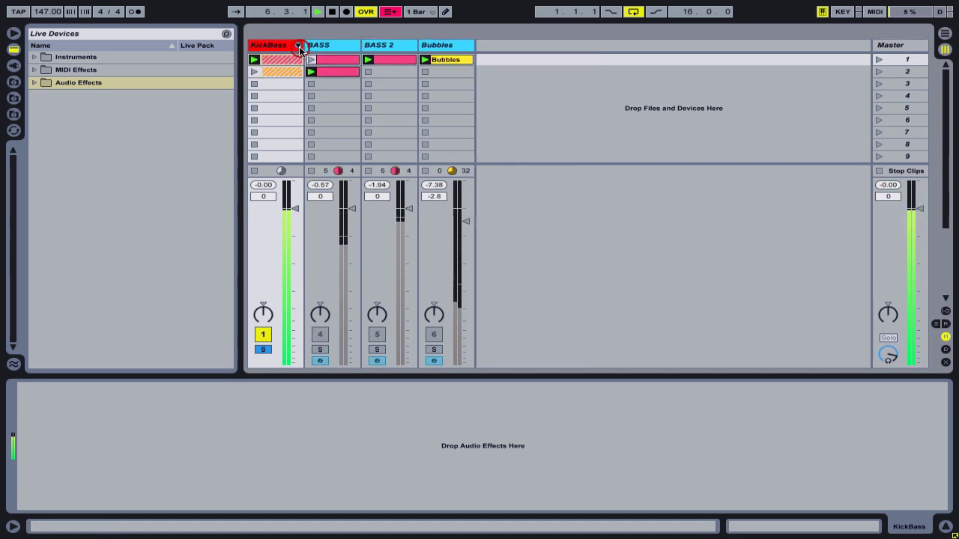
pyautogui.click(298, 45)
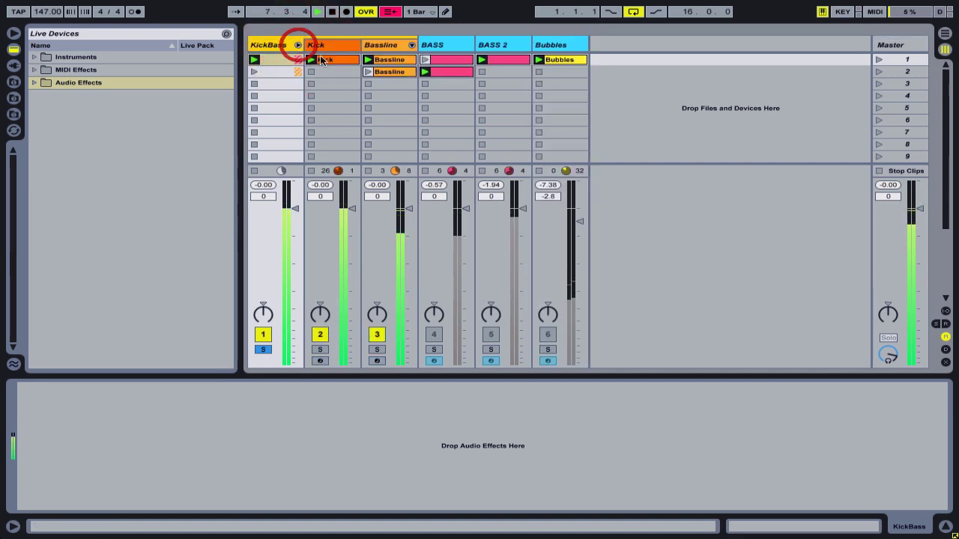
pyautogui.click(386, 46)
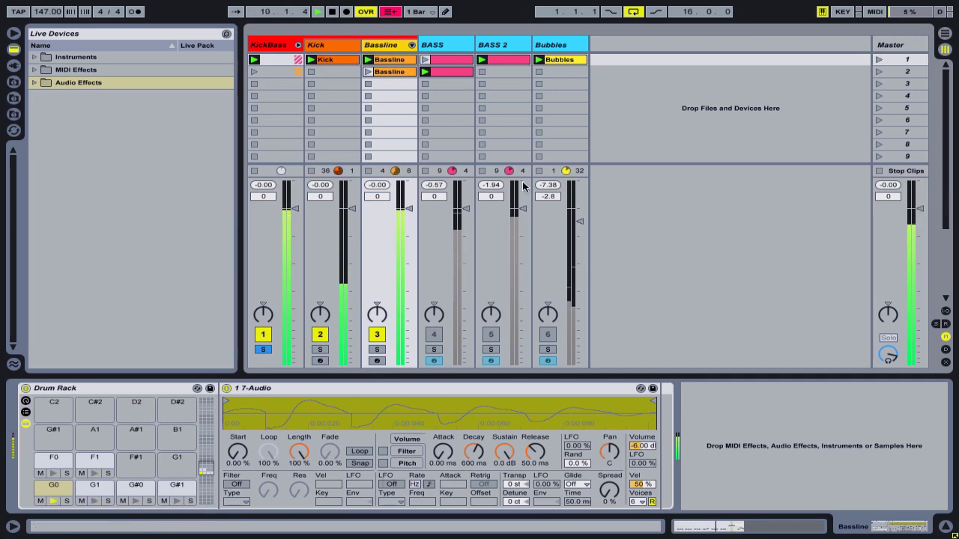
pyautogui.click(298, 46)
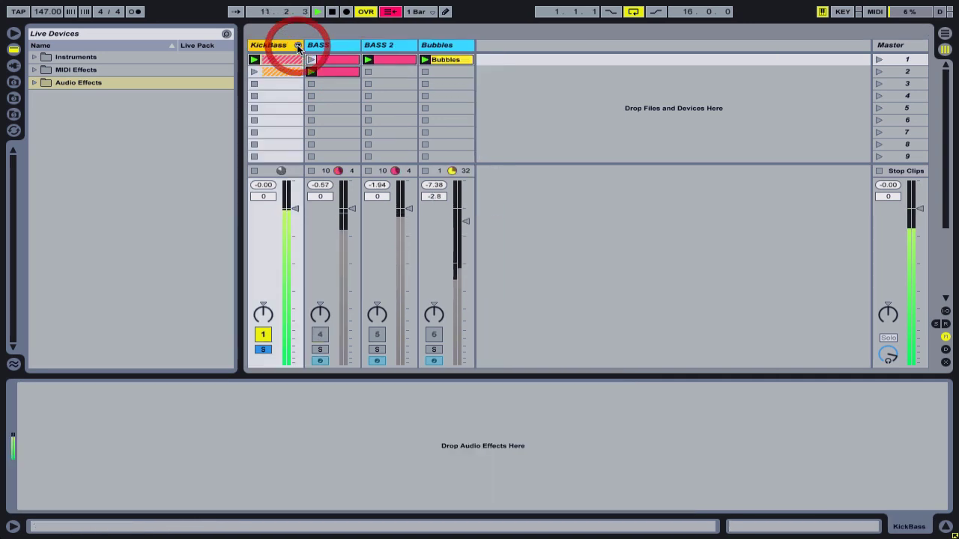
pyautogui.press('space')
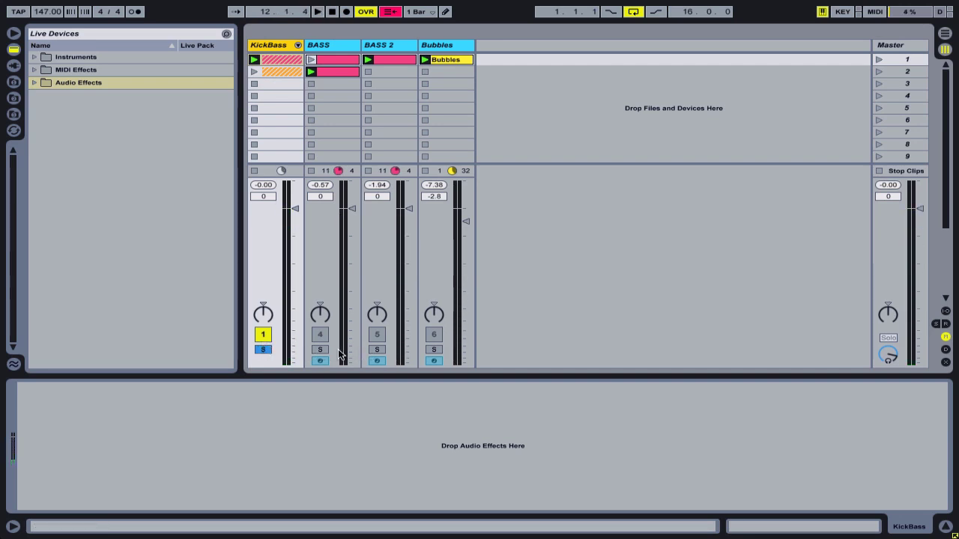
# - Solo the BASS track in place of the KickBass group and audition its first and second clips
pyautogui.click(319, 349)
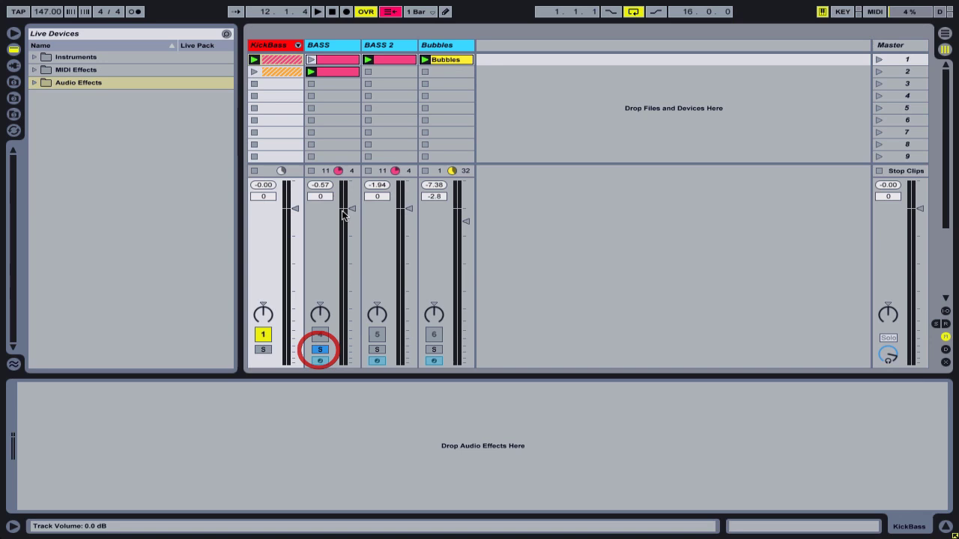
pyautogui.click(312, 59)
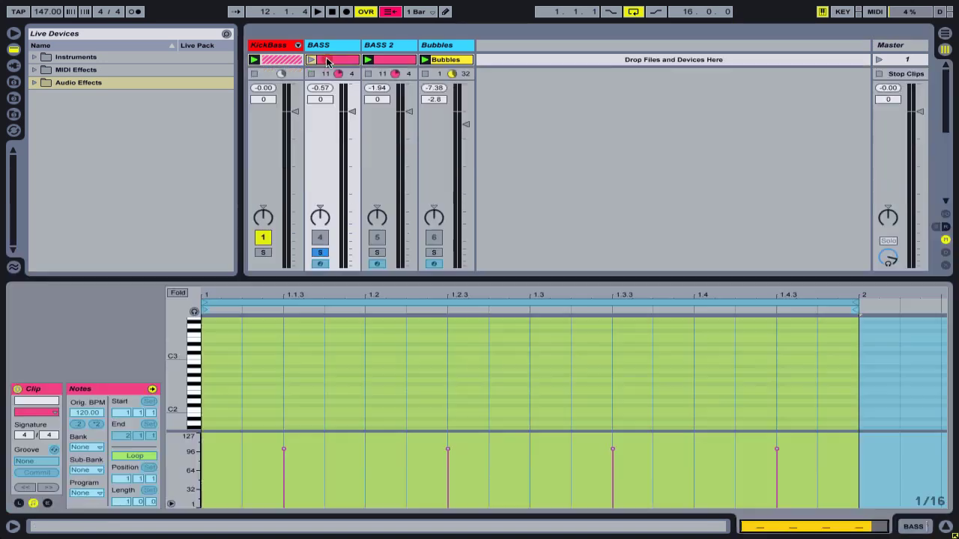
pyautogui.click(312, 60)
pyautogui.doubleClick(326, 47)
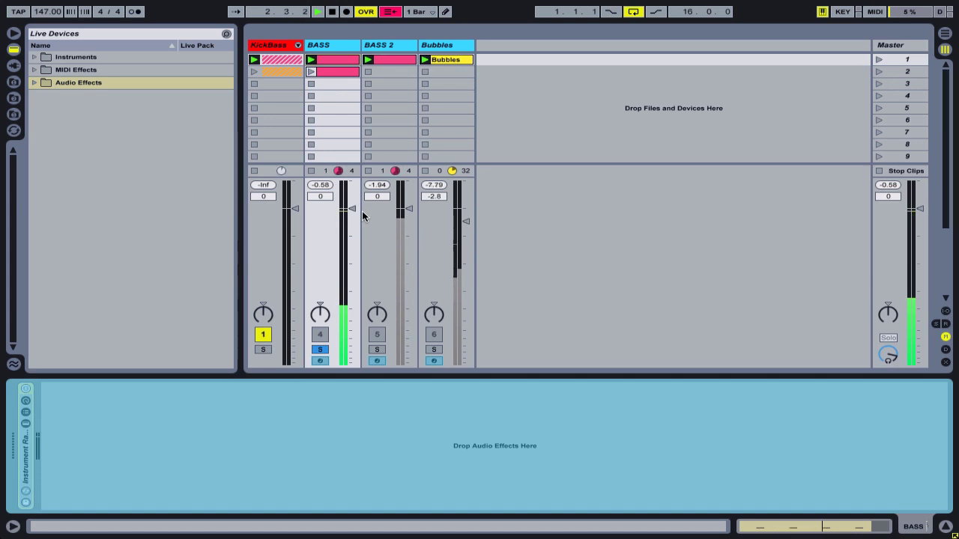
pyautogui.press('XF86AudioRaiseVolume')
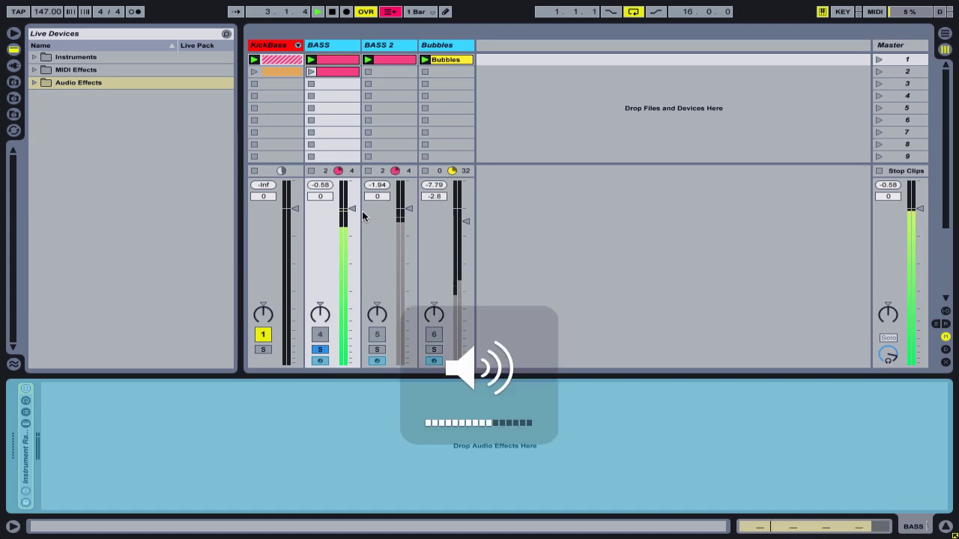
pyautogui.click(554, 112)
pyautogui.click(337, 46)
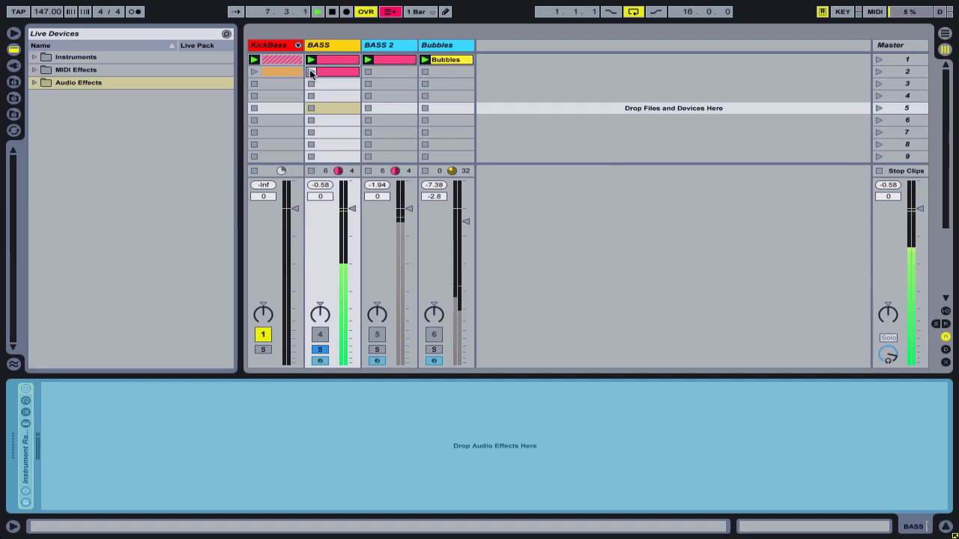
pyautogui.click(311, 72)
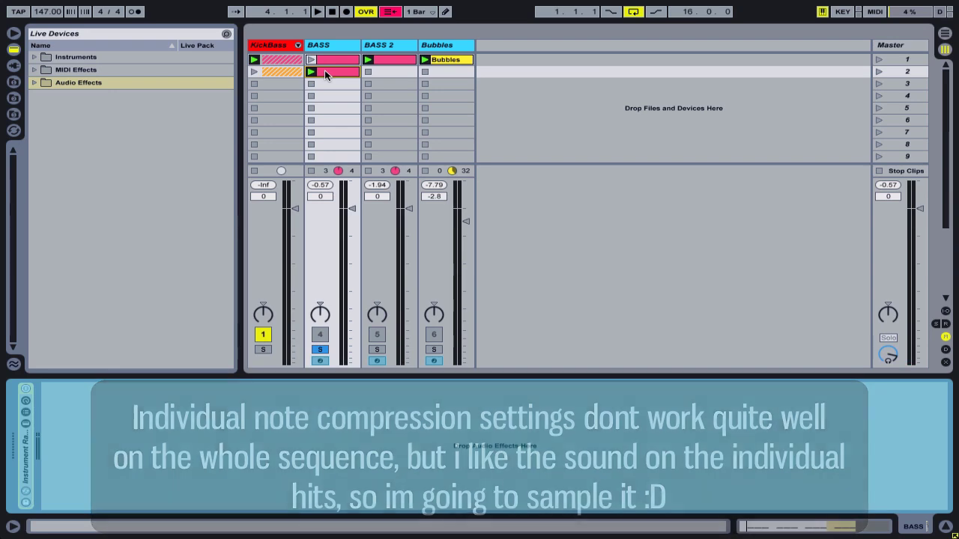
# - Insert a new audio track after the Bubbles track
pyautogui.rightClick(546, 75)
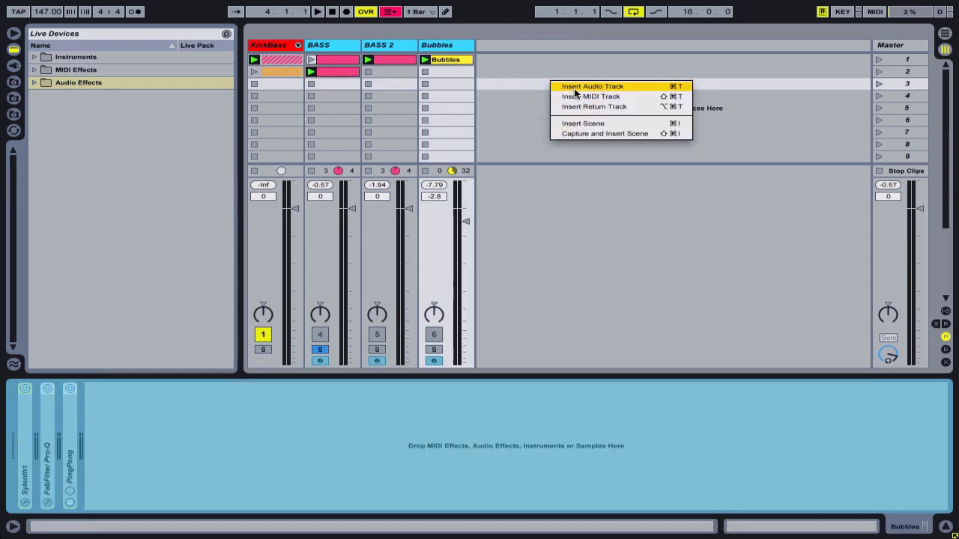
pyautogui.click(566, 85)
# - Try the second frozen BASS clip as audio on the new audio track, and delete the copy
pyautogui.click(340, 67)
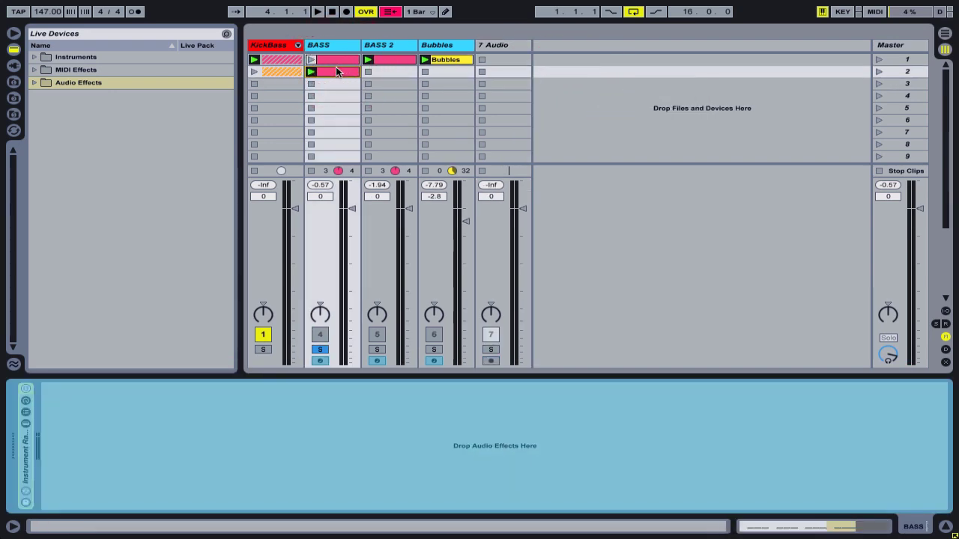
pyautogui.moveTo(335, 67); pyautogui.dragTo(513, 60)
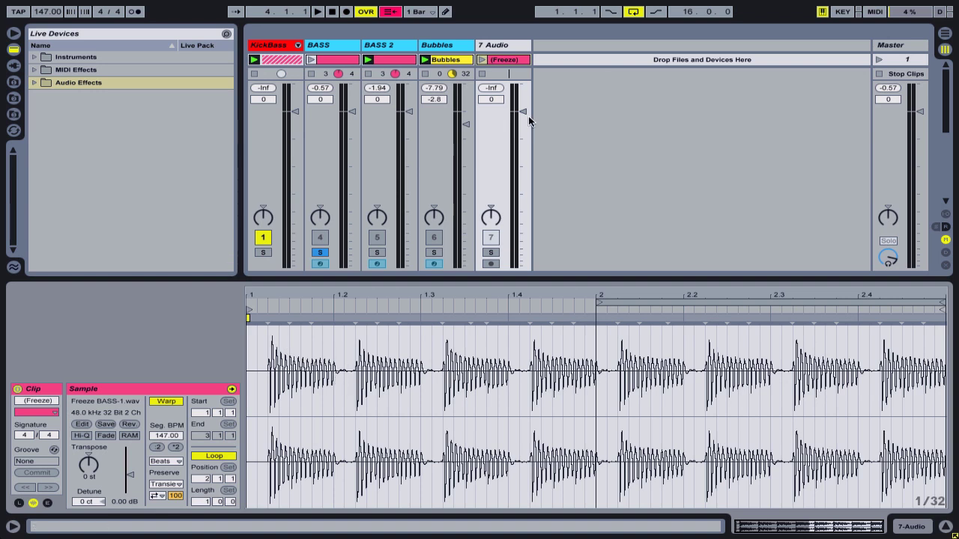
pyautogui.press('Delete')
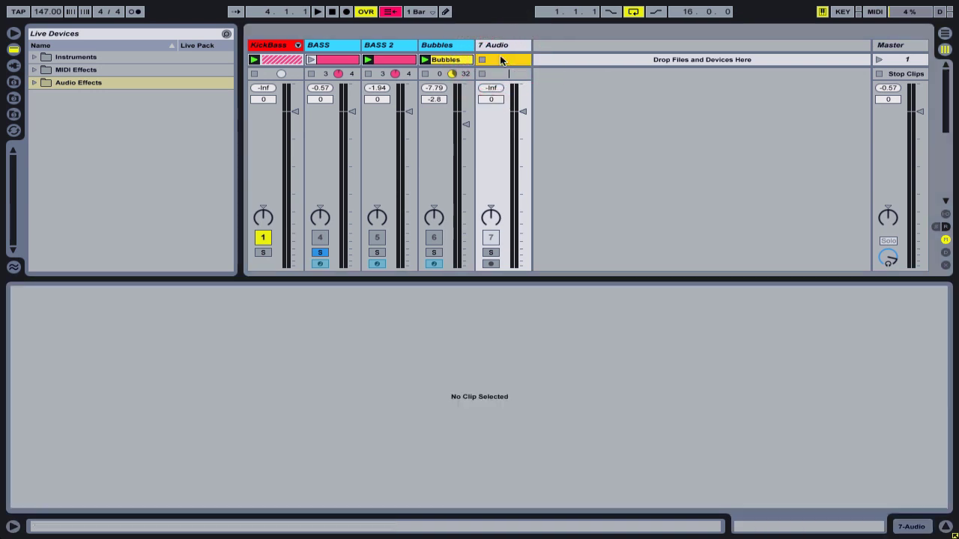
pyautogui.click(503, 45)
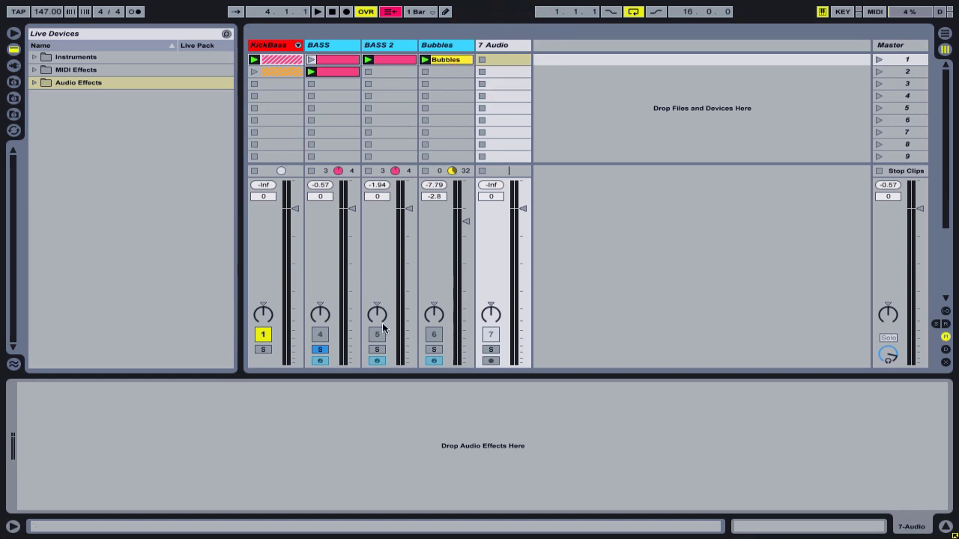
# - Solo the BASS 2 track and listen to its clip
pyautogui.click(376, 349)
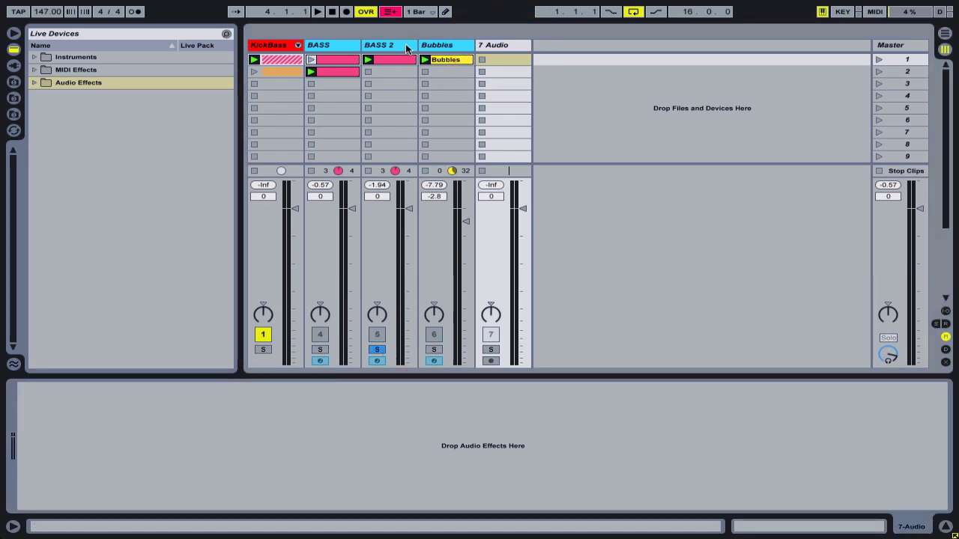
pyautogui.press('space')
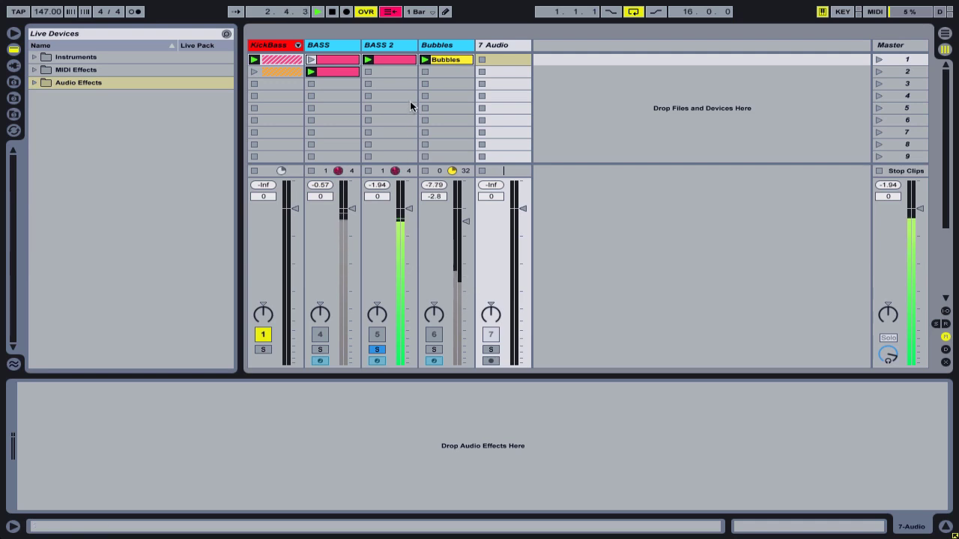
pyautogui.press('space')
# - Copy the frozen BASS 2 clip to the new audio track's first slot, and move that track, soloed, into the KickBass group
pyautogui.click(395, 58)
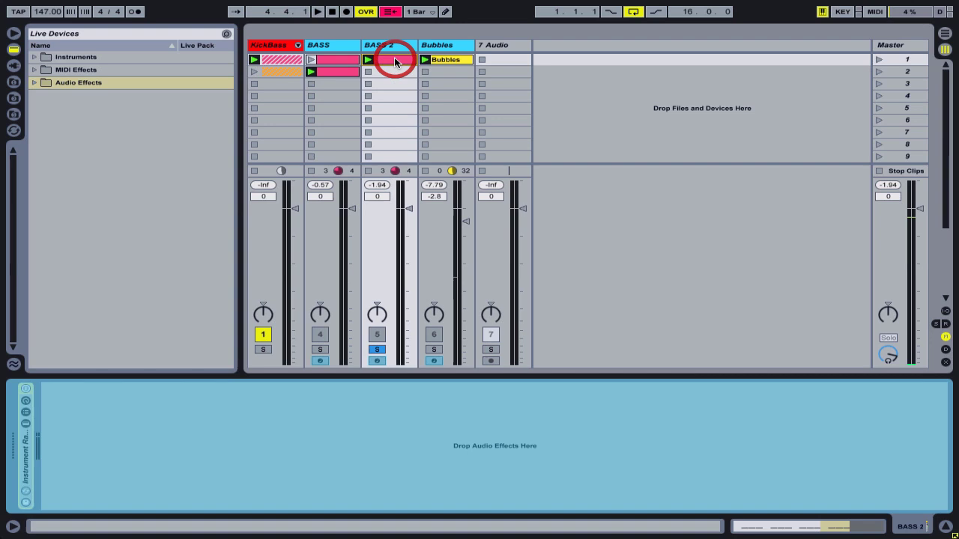
pyautogui.moveTo(394, 57); pyautogui.dragTo(499, 58)
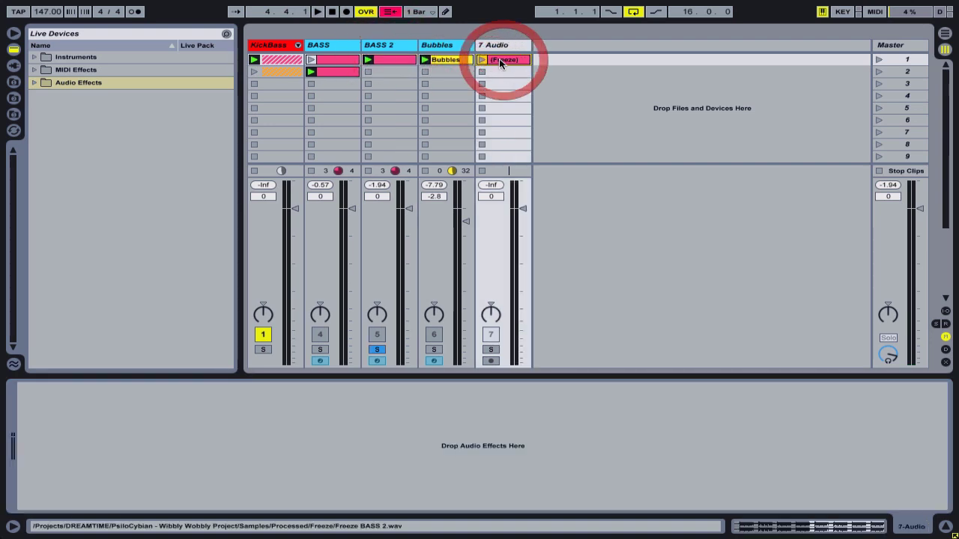
pyautogui.click(491, 349)
pyautogui.moveTo(499, 46); pyautogui.dragTo(278, 45)
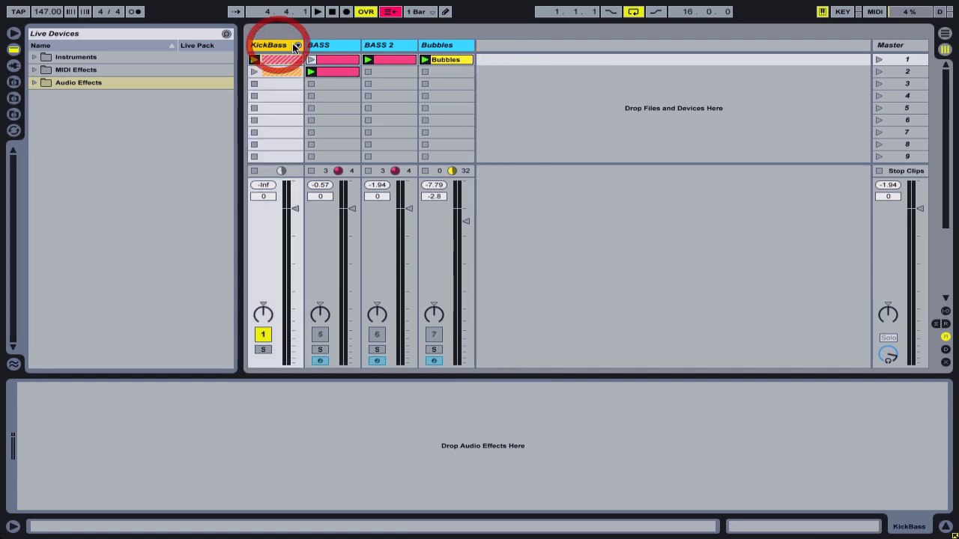
# - Unfold the KickBass group, solo Kick together with the new audio track, and audition the frozen clip against the kick
pyautogui.click(297, 46)
pyautogui.click(375, 351)
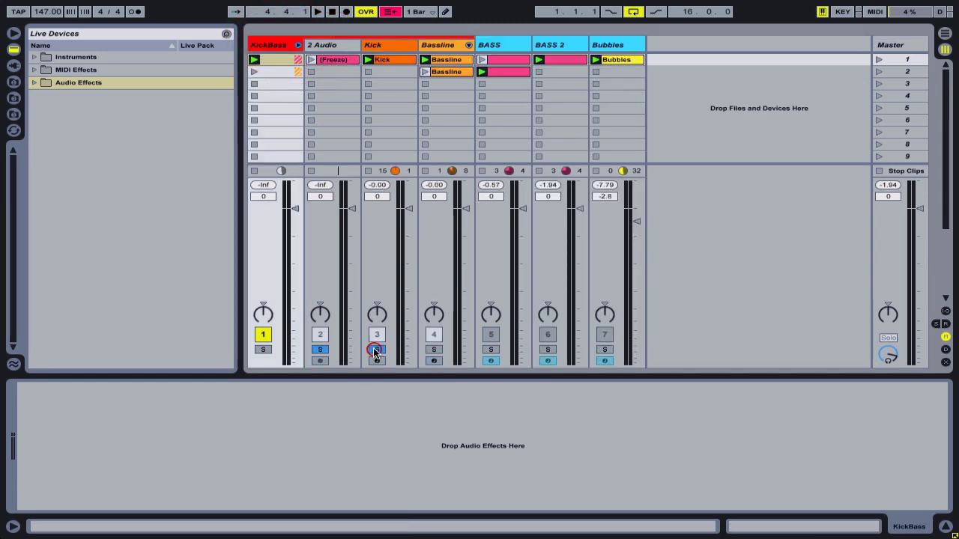
pyautogui.press('space')
pyautogui.click(312, 60)
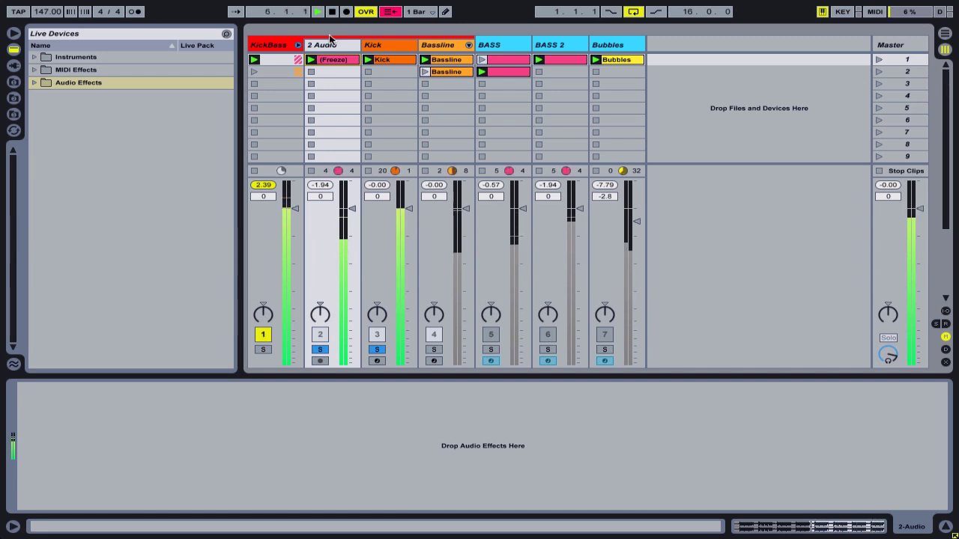
pyautogui.press('space')
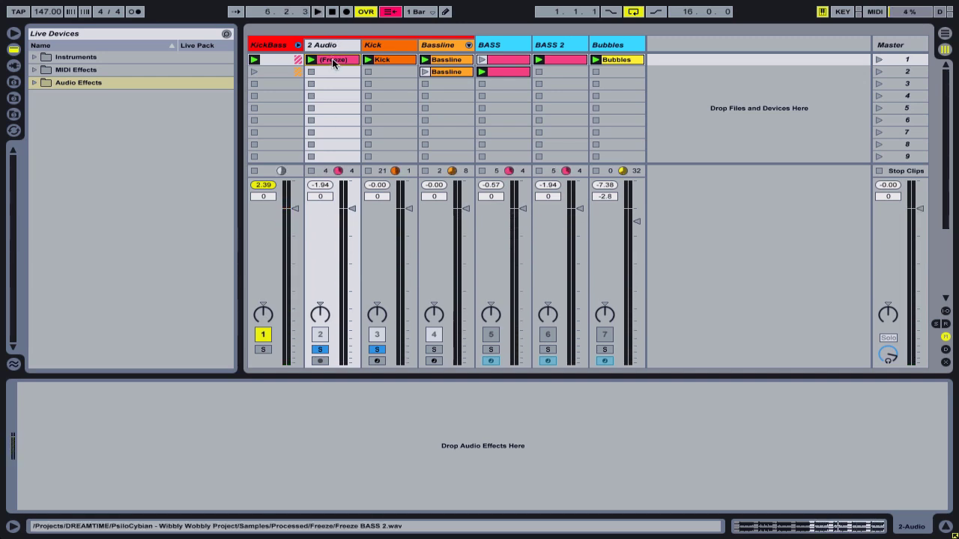
# - Place the frozen clip on the 2 Audio track in the Arrangement, starting at bar 17
pyautogui.press('Tab')
pyautogui.moveTo(333, 64); pyautogui.dragTo(394, 82)
pyautogui.moveTo(382, 37); pyautogui.dragTo(437, 113)
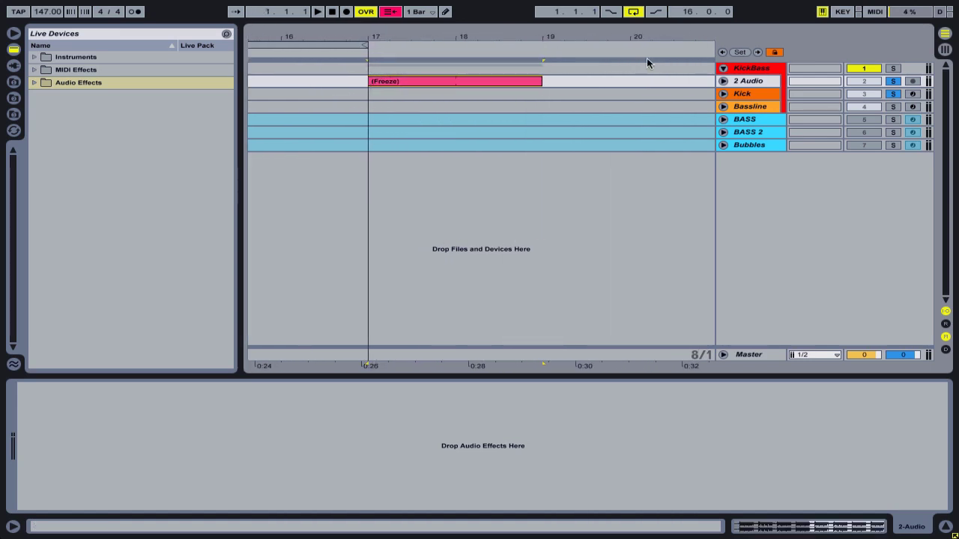
# - Unfold and heighten the 2 Audio track to show the waveform in detail, and set the arrangement grid to 1/16
pyautogui.click(723, 82)
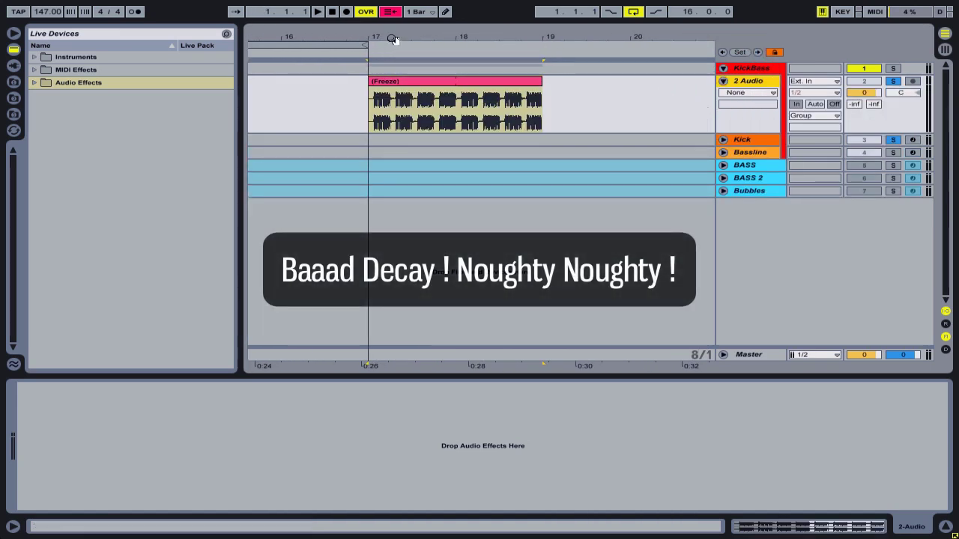
pyautogui.moveTo(392, 38); pyautogui.dragTo(392, 139)
pyautogui.moveTo(753, 137); pyautogui.dragTo(719, 271)
pyautogui.rightClick(344, 129)
pyautogui.click(444, 365)
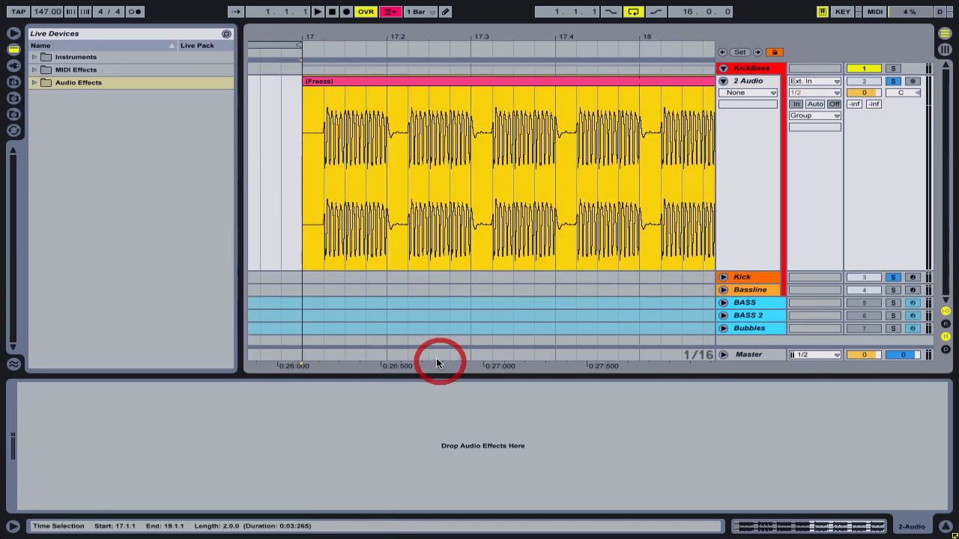
# - Delete the decay gap from 17.3.1 to 17.3.2 and the audio from 17.1.1 to 17.2.2 on the 2 Audio track
pyautogui.click(483, 147)
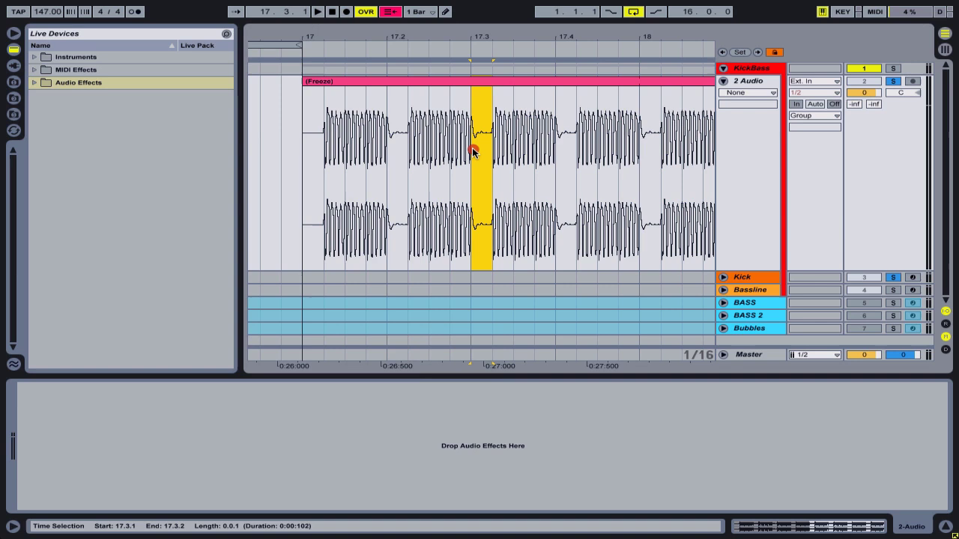
pyautogui.press('Delete')
pyautogui.moveTo(407, 157); pyautogui.dragTo(306, 162)
pyautogui.moveTo(385, 35); pyautogui.dragTo(385, 79)
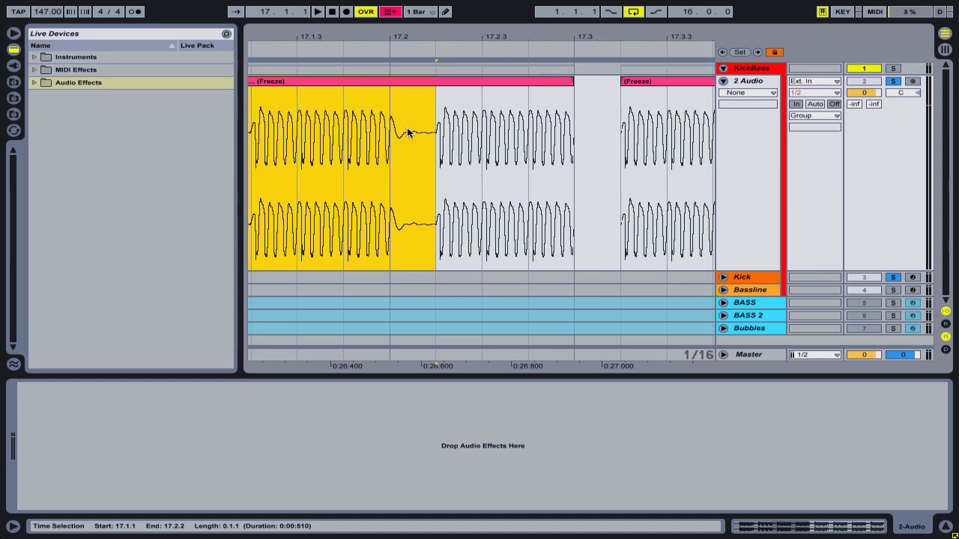
pyautogui.press('Delete')
# - Loop the range from 17.2.1 to 17.3.1 around the isolated bass hit and play it back from the Arrangement
pyautogui.moveTo(397, 125); pyautogui.dragTo(568, 135)
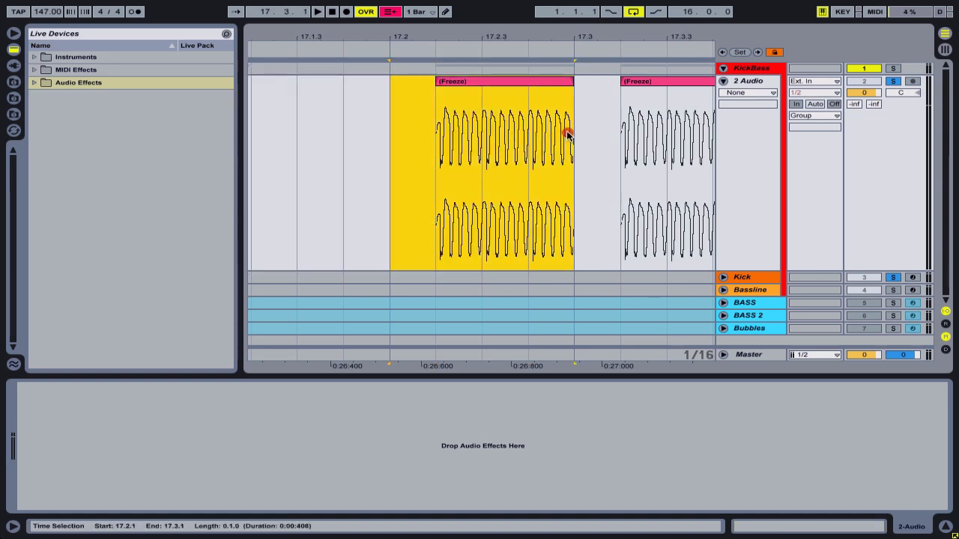
pyautogui.hotkey('ctrl', 'l')
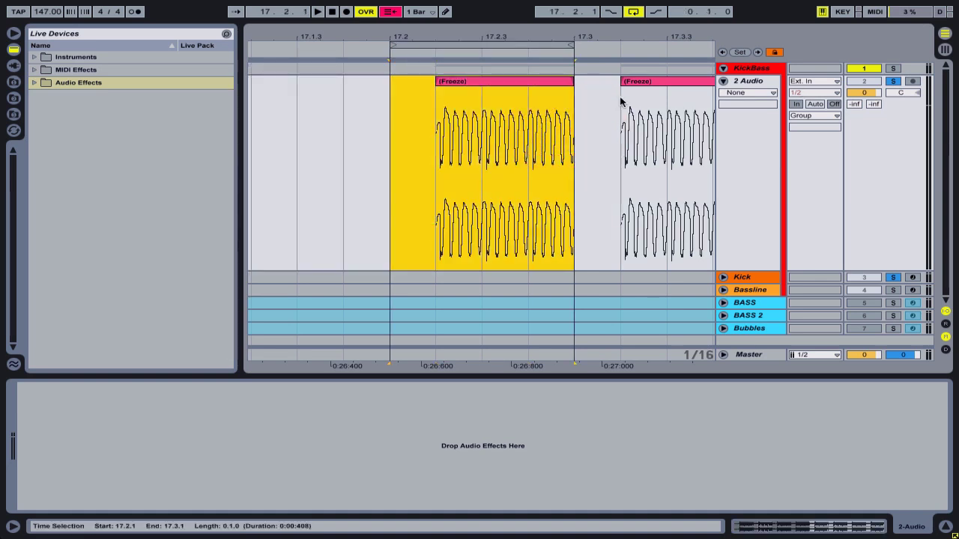
pyautogui.click(389, 12)
pyautogui.press('space')
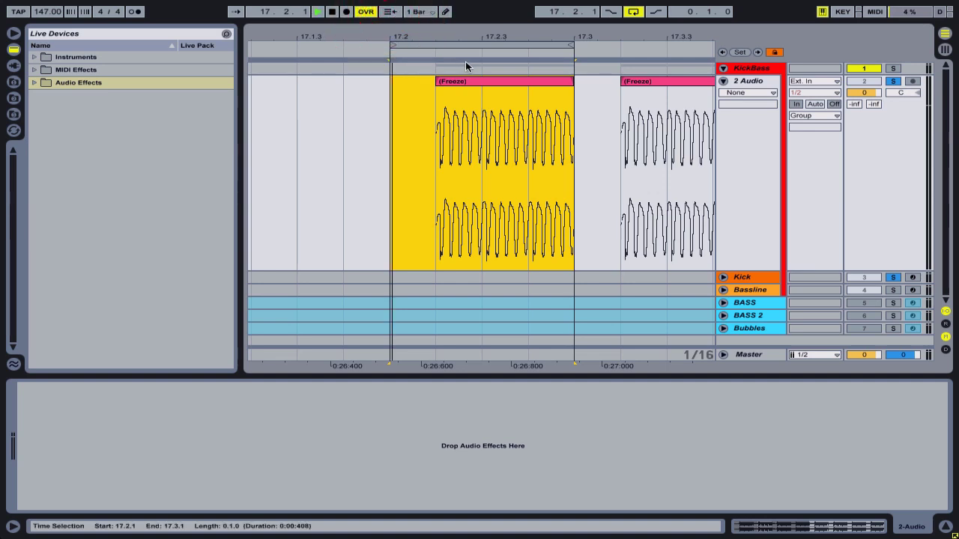
# - Set the arrangement grid to 1/32 for close work on the isolated bass hit
pyautogui.moveTo(465, 38); pyautogui.dragTo(343, 105)
pyautogui.rightClick(374, 113)
pyautogui.click(344, 114)
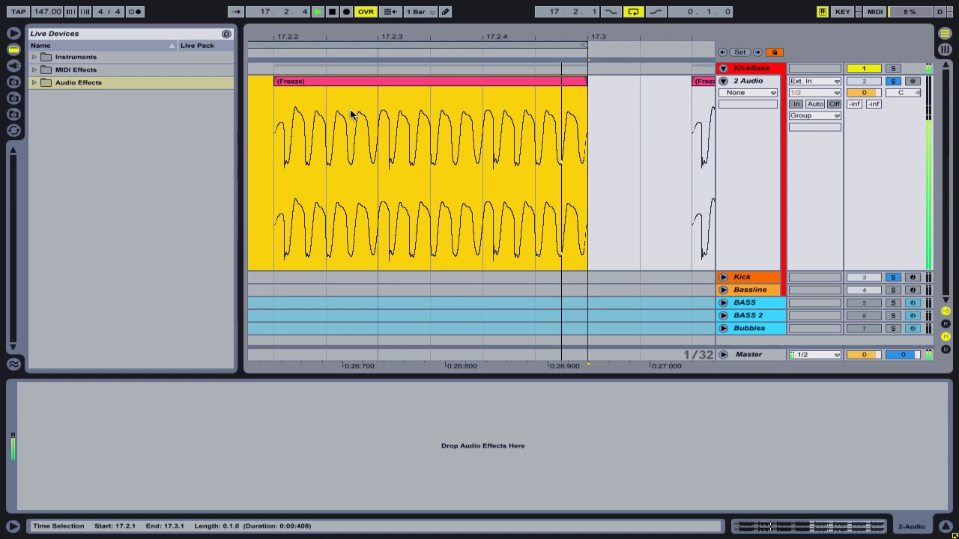
# - Show the fades on the bass hit on 2 Audio, remove its fade-in and stop playback
pyautogui.rightClick(321, 126)
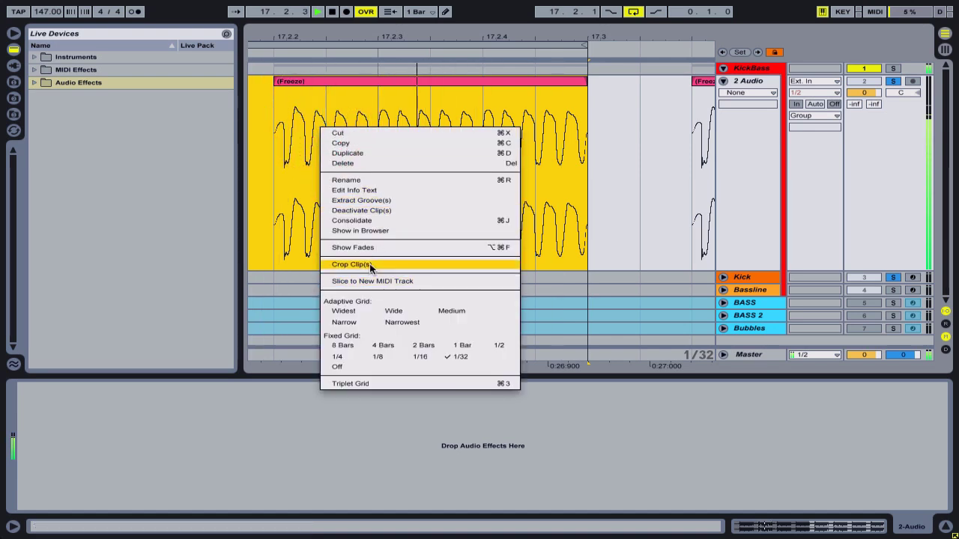
pyautogui.click(364, 248)
pyautogui.click(314, 142)
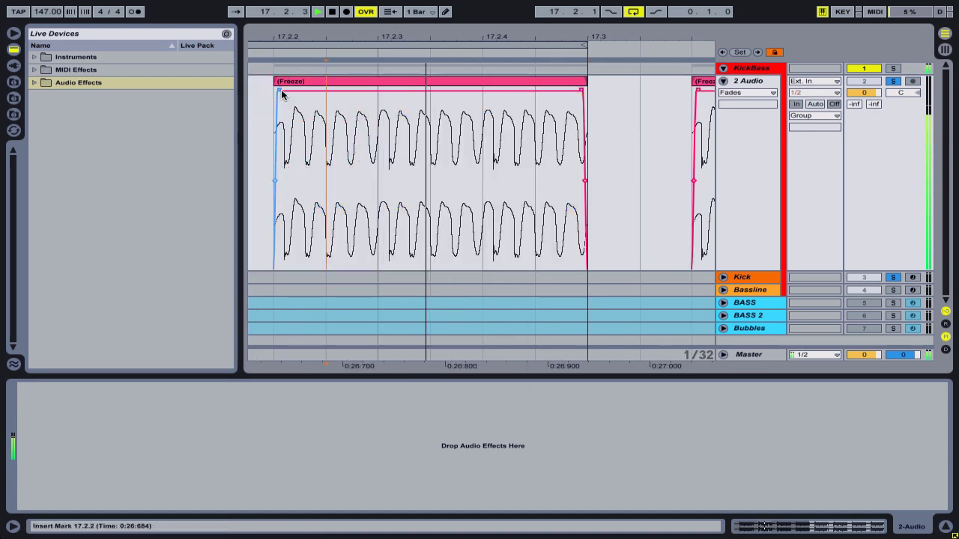
pyautogui.moveTo(279, 91); pyautogui.dragTo(258, 93)
pyautogui.press('space')
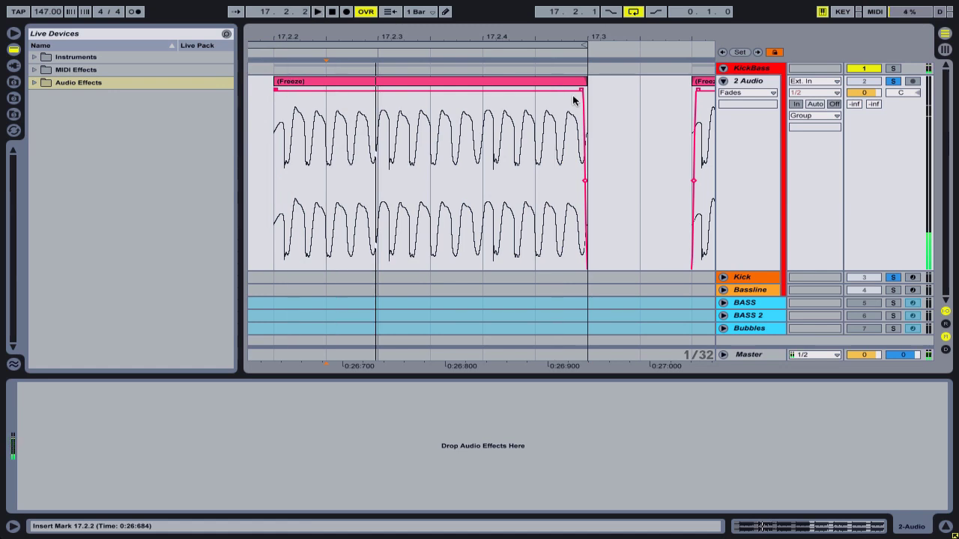
# - With a 1/64 grid, extend the hit's fade-out over its last quarter, bow the curve towards the clip end and play it back
pyautogui.hotkey('ctrl', '1')
pyautogui.moveTo(581, 90); pyautogui.dragTo(568, 94)
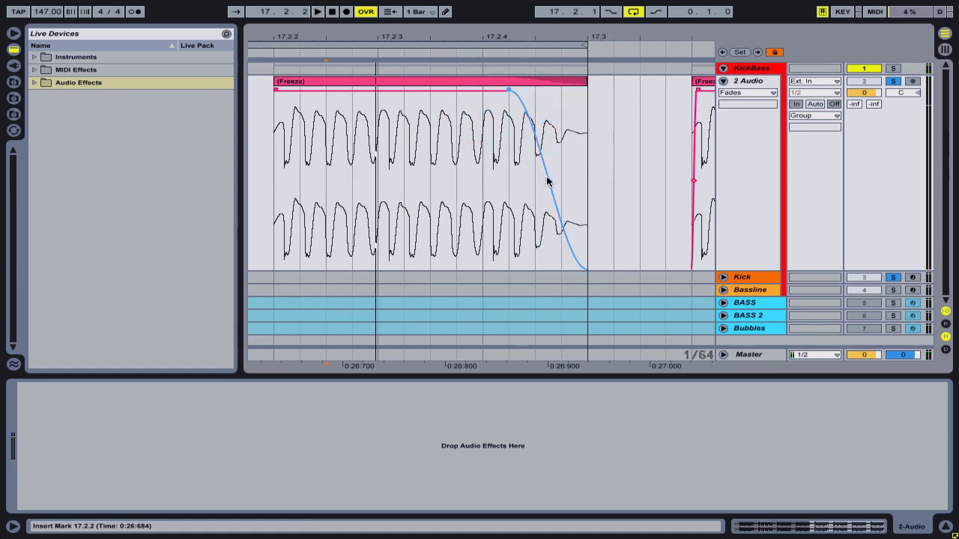
pyautogui.moveTo(547, 181); pyautogui.dragTo(592, 157)
pyautogui.press('space')
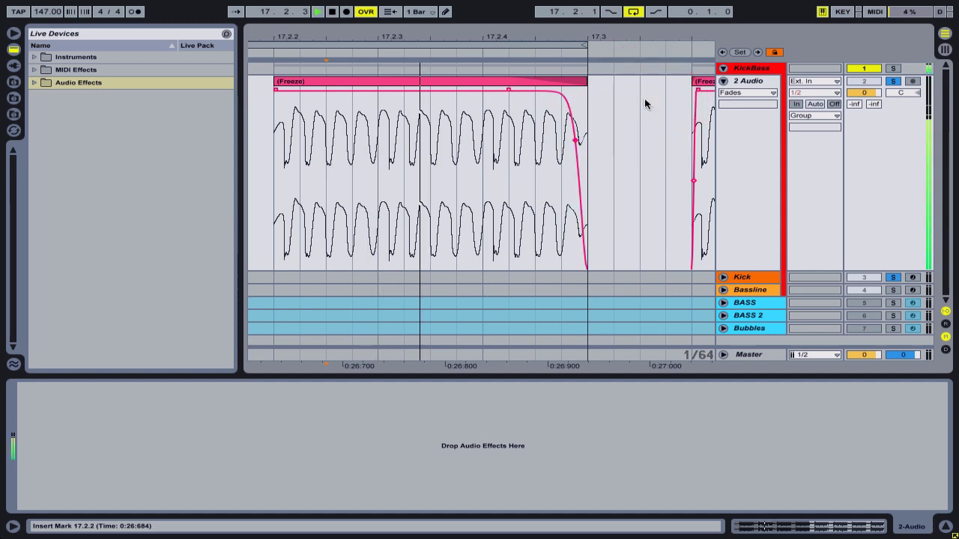
# - Stop playback, set the grid to 1/4 and consolidate 17.2.1 to 17.3.1 on 2 Audio into one clip
pyautogui.moveTo(574, 36); pyautogui.dragTo(560, 17)
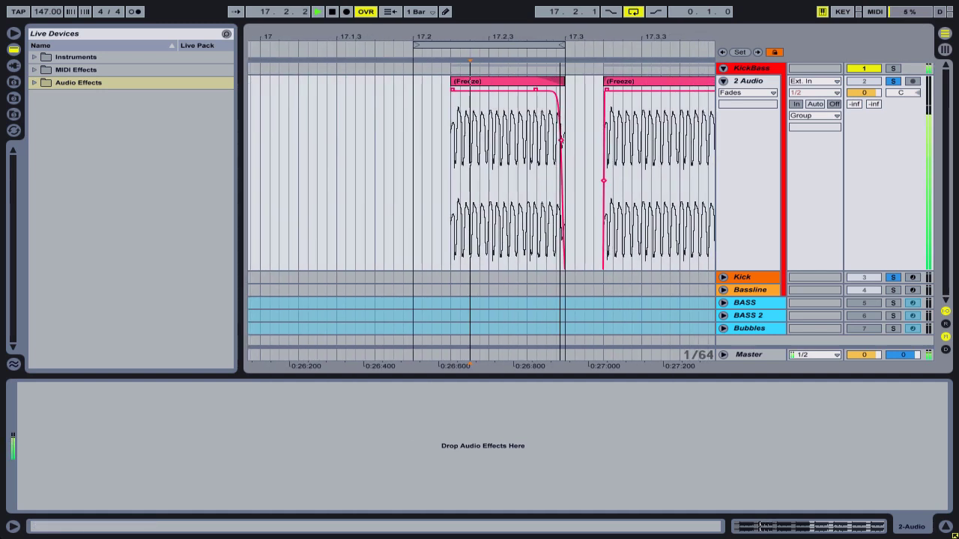
pyautogui.press('space')
pyautogui.rightClick(463, 134)
pyautogui.click(482, 279)
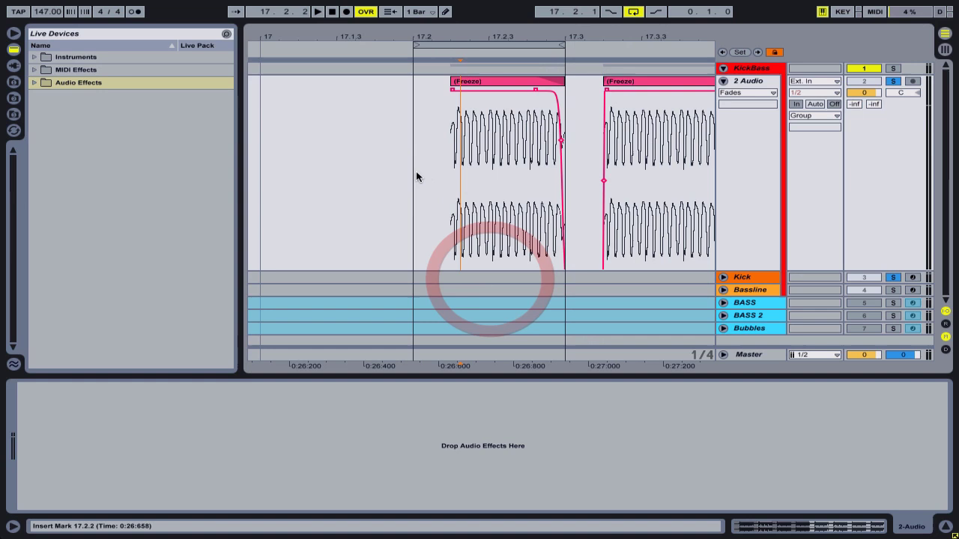
pyautogui.moveTo(418, 177); pyautogui.dragTo(557, 178)
pyautogui.hotkey('ctrl', 'j')
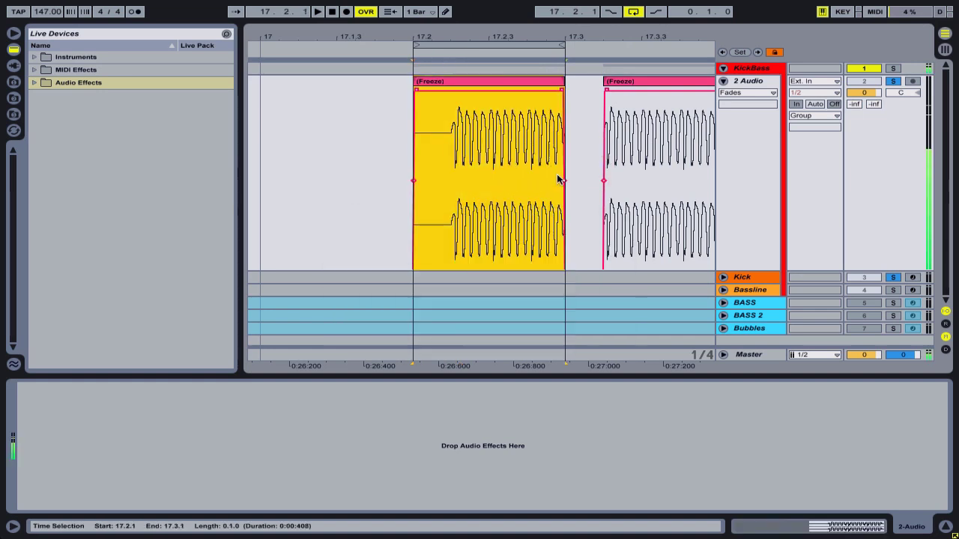
# - Carry the consolidated clip from the Arrangement into the first scene slot of 2 Audio in the Session View
pyautogui.click(398, 91)
pyautogui.moveTo(431, 82); pyautogui.dragTo(462, 144)
pyautogui.press('Tab')
pyautogui.moveTo(344, 65); pyautogui.dragTo(340, 59)
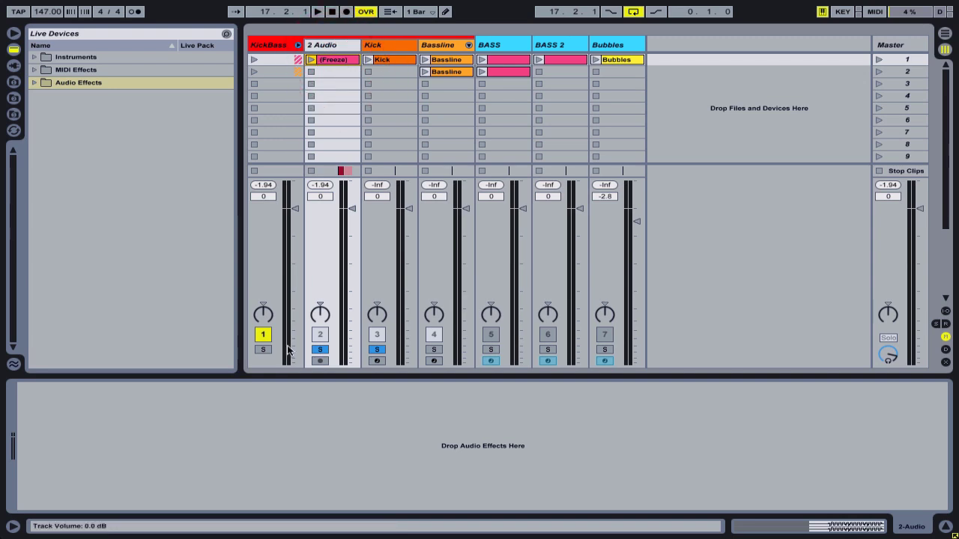
# - Solo the KickBass group and launch scene 1
pyautogui.click(261, 349)
pyautogui.press('space')
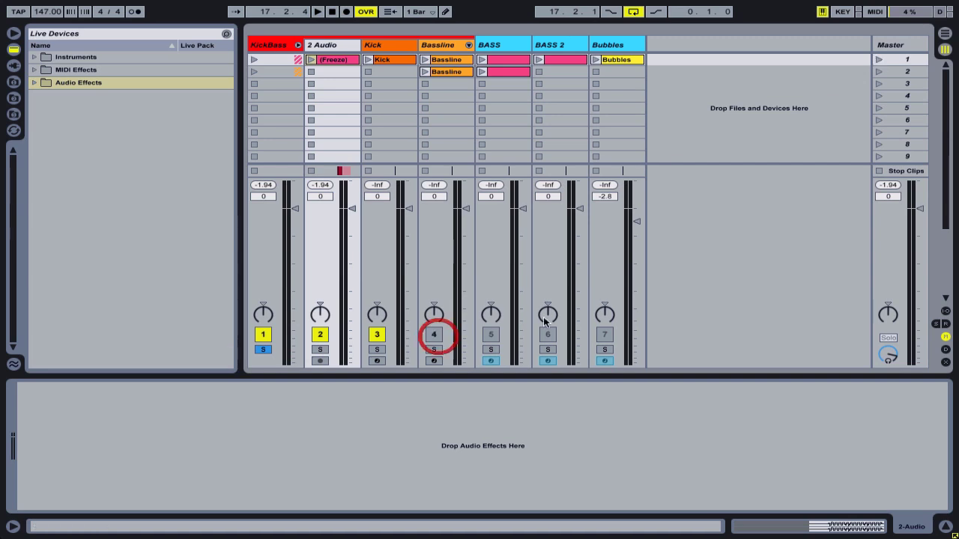
pyautogui.click(879, 59)
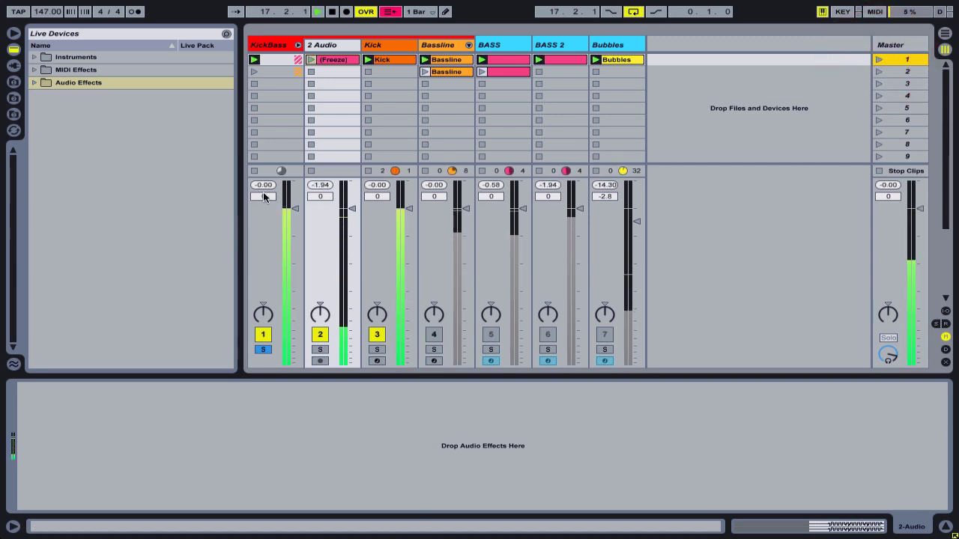
# - Turn on looping for the (Freeze) clip on 2 Audio and relaunch scene 1 to hear it with the kick
pyautogui.doubleClick(331, 60)
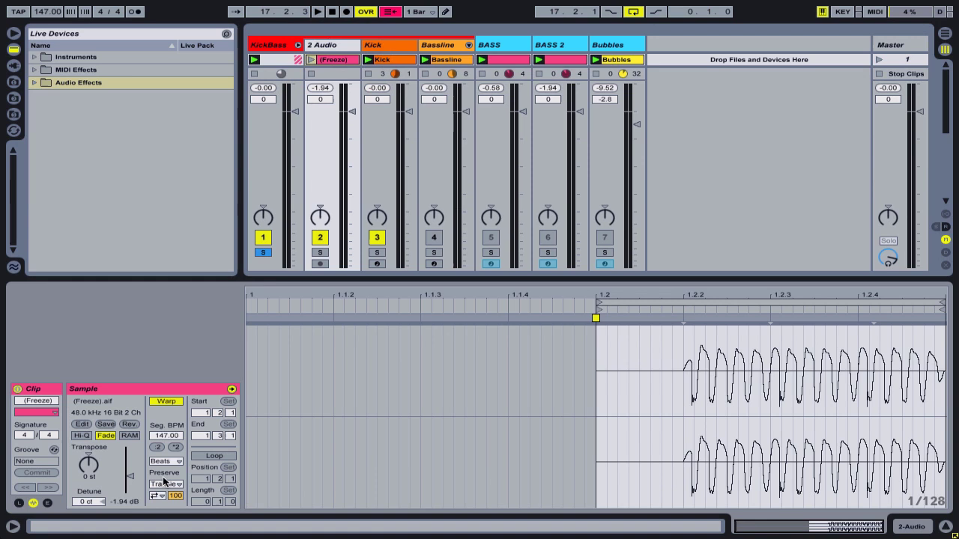
pyautogui.click(209, 457)
pyautogui.click(331, 45)
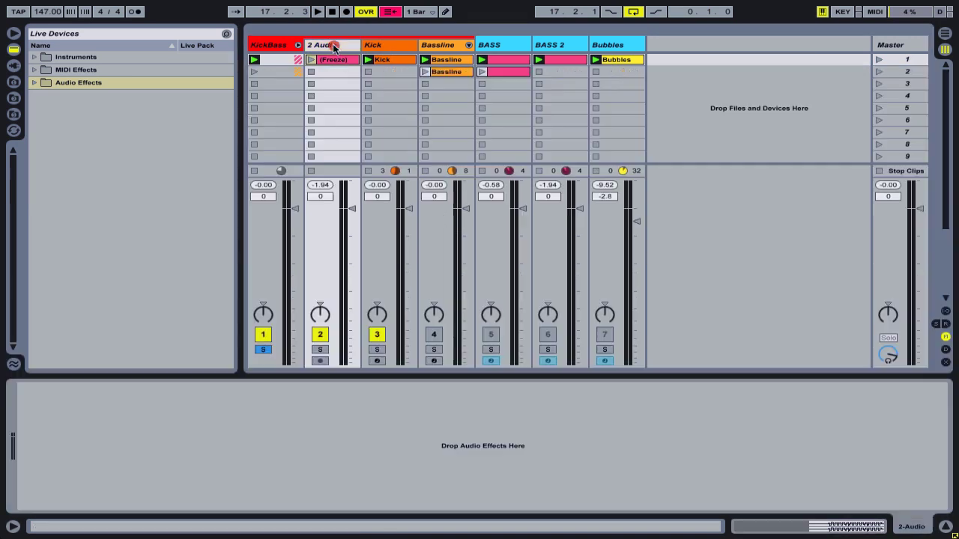
pyautogui.click(879, 60)
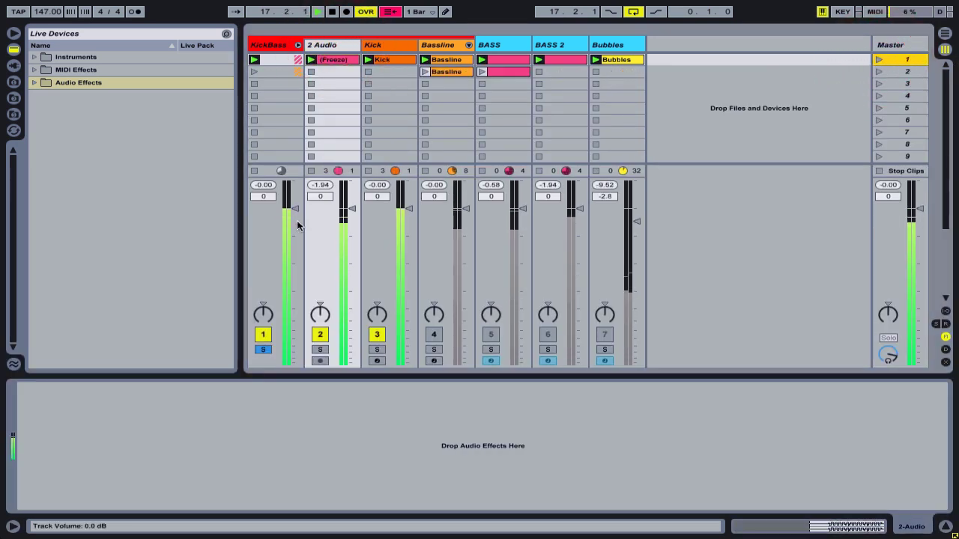
# - Raise the 2 Audio track volume to 2.0 dB while listening, and stop playback
pyautogui.click(355, 210)
pyautogui.moveTo(355, 212); pyautogui.dragTo(353, 207)
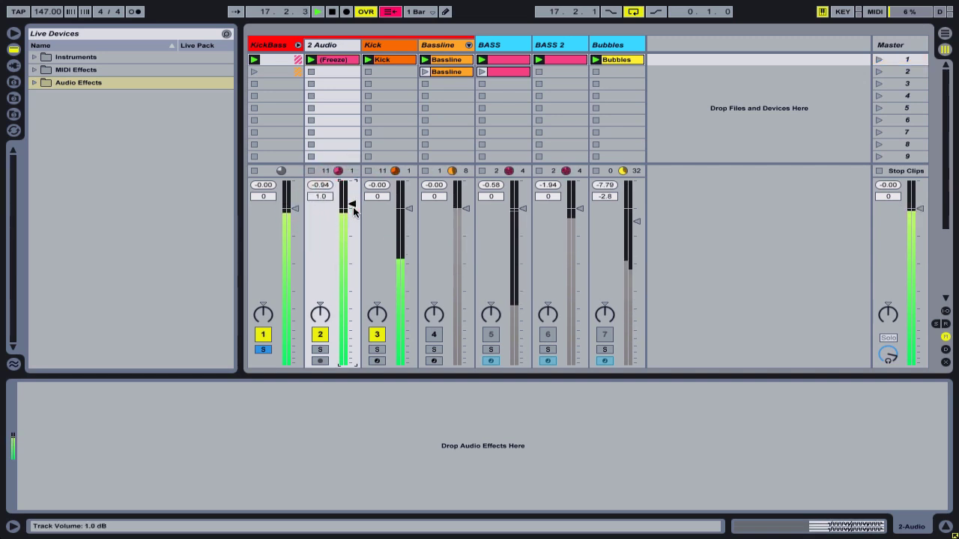
pyautogui.press('Up')
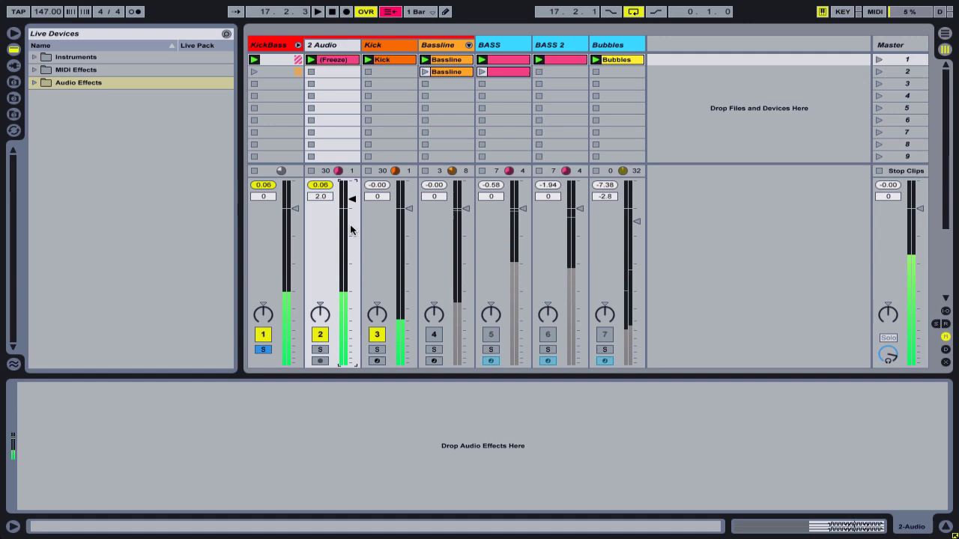
pyautogui.press('space')
# - Delete the 2 Audio track and insert a new audio track after Bubbles
pyautogui.click(334, 47)
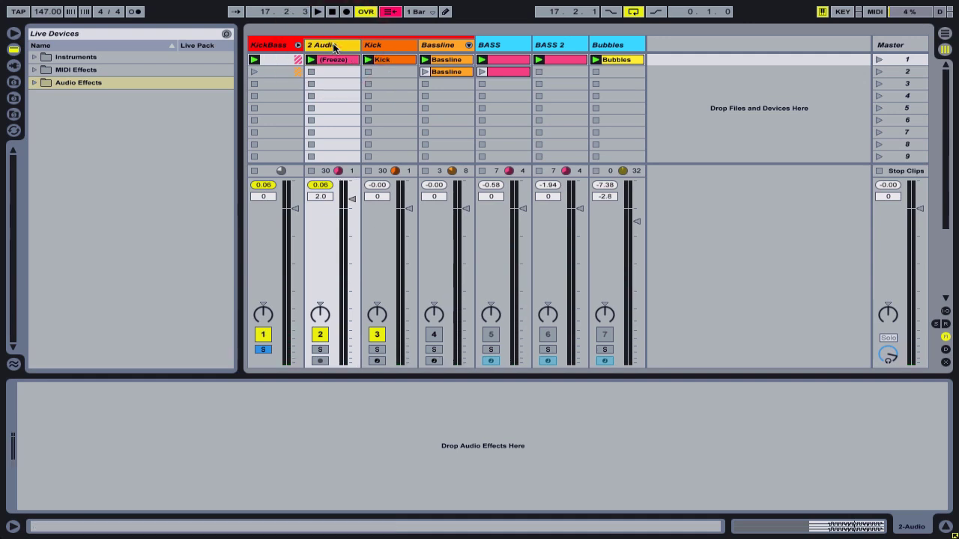
pyautogui.press('Delete')
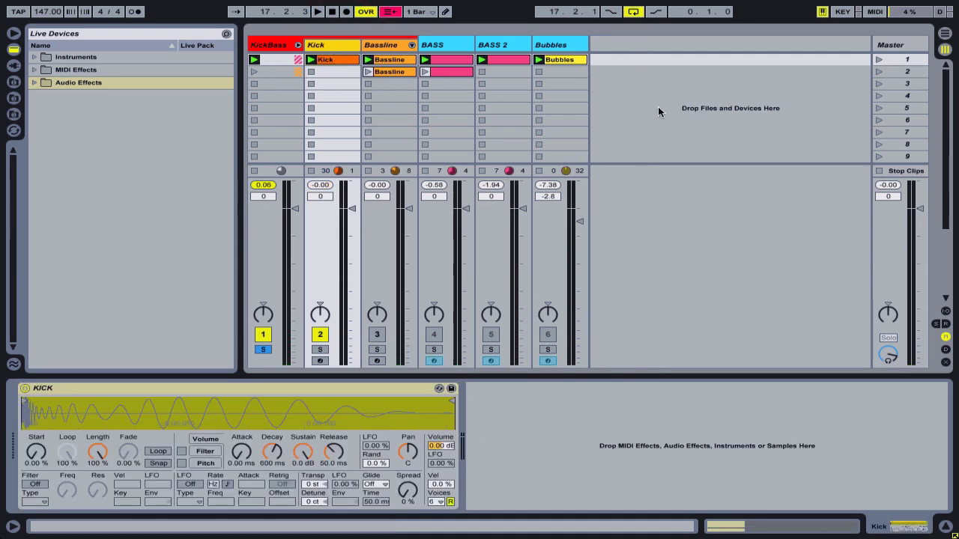
pyautogui.rightClick(658, 77)
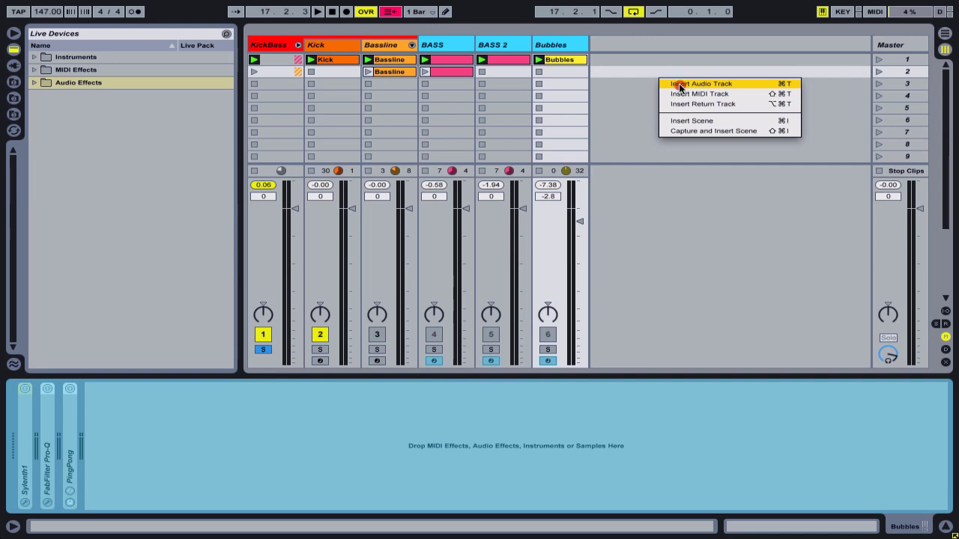
pyautogui.click(679, 84)
# - Start playback, solo the BASS track and inspect the notes of its first clip
pyautogui.press('space')
pyautogui.click(426, 345)
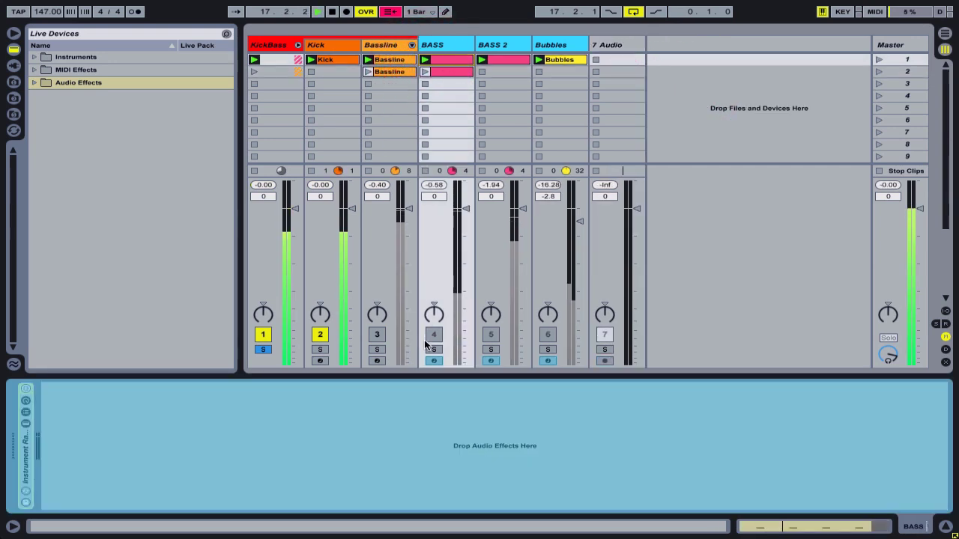
pyautogui.click(433, 349)
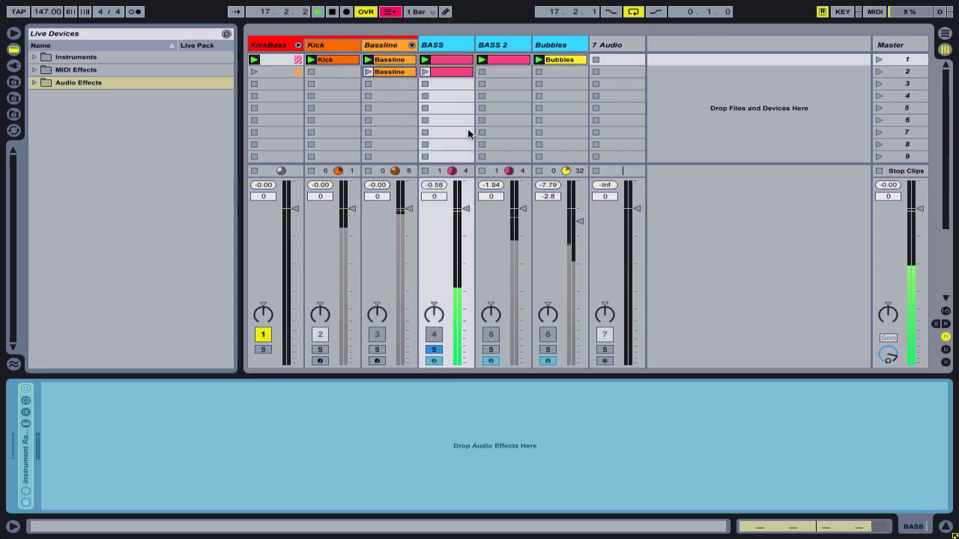
pyautogui.doubleClick(447, 61)
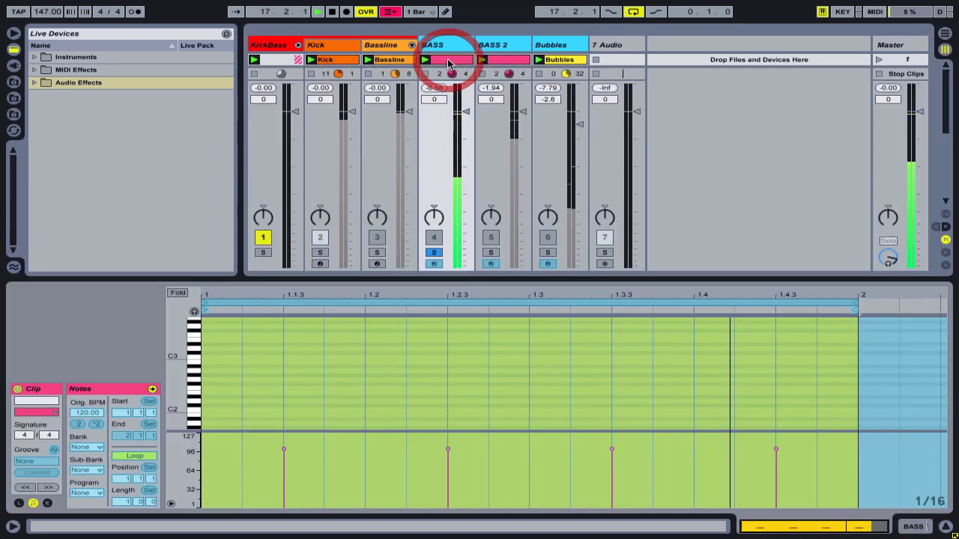
pyautogui.click(447, 44)
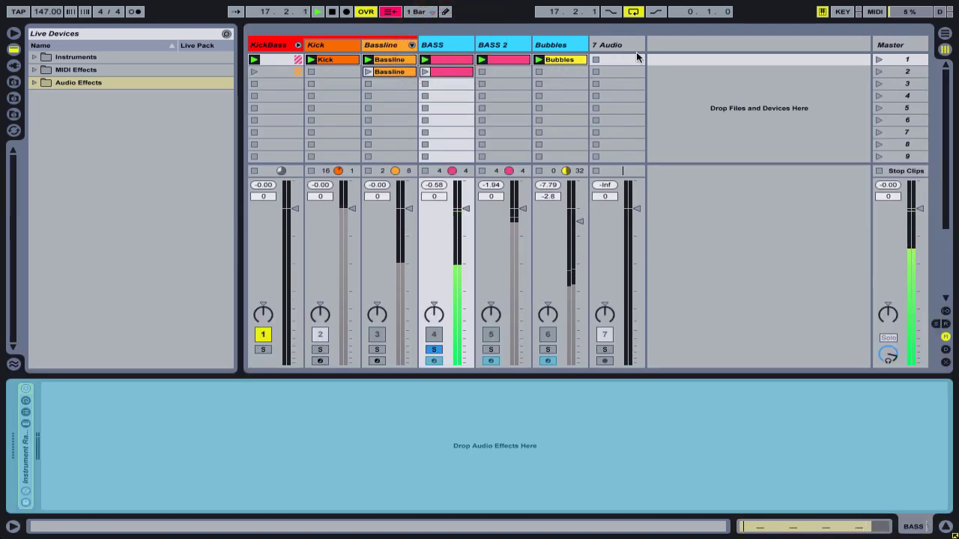
# - Place the first BASS clip as frozen audio at 17.2.1 on 7 Audio in the Arrangement and unfold that track
pyautogui.click(616, 43)
pyautogui.click(443, 56)
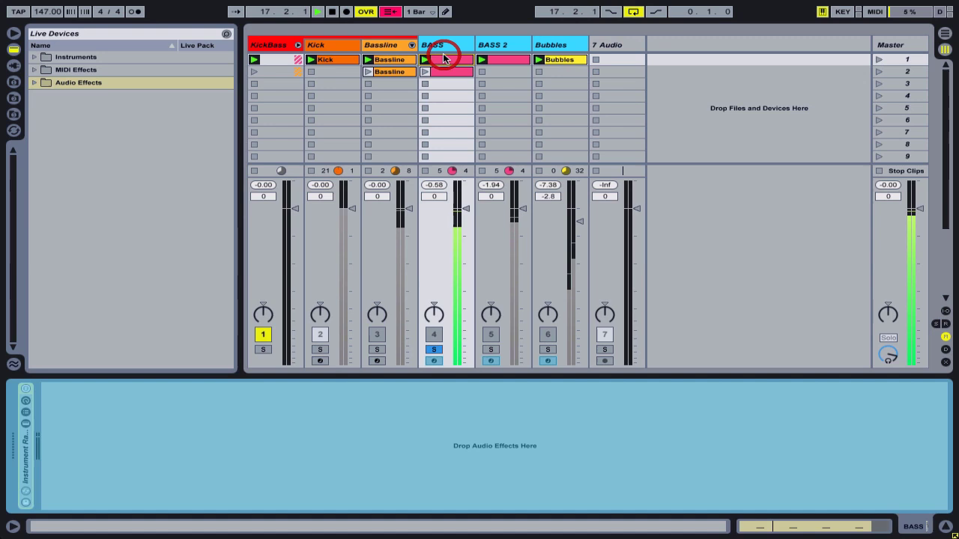
pyautogui.moveTo(443, 57); pyautogui.dragTo(439, 146)
pyautogui.press('Tab')
pyautogui.click(723, 145)
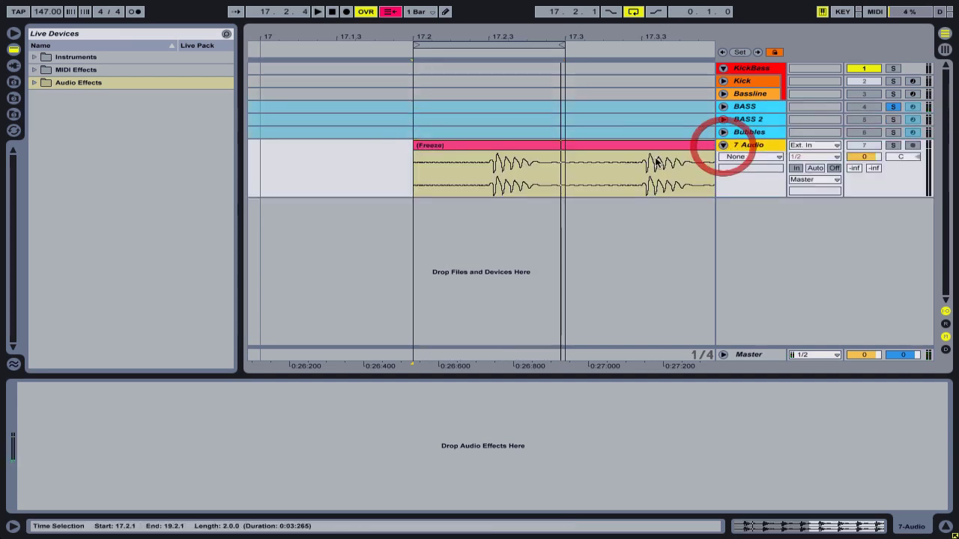
# - Play the Arrangement with 7 Audio soloed, heighten that track and set the grid to 1/16
pyautogui.press('space')
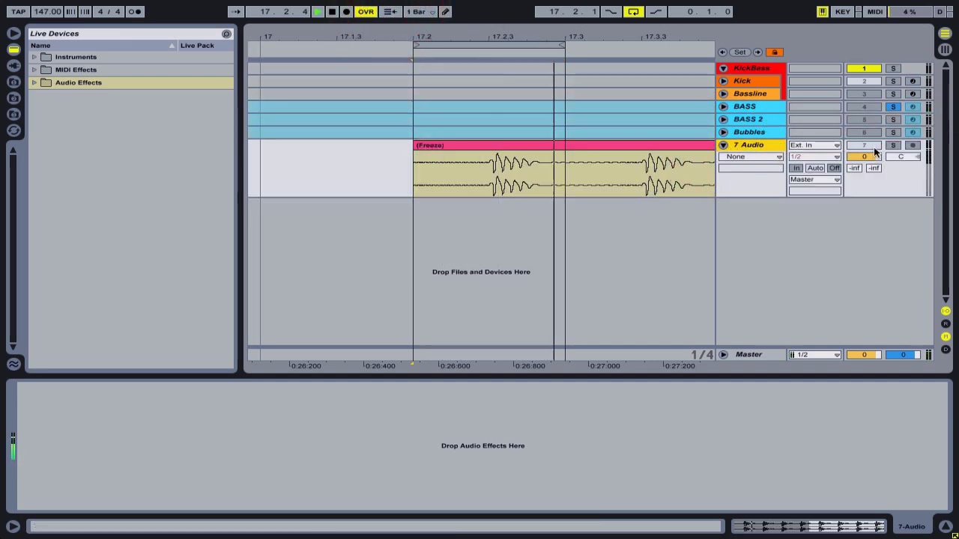
pyautogui.moveTo(752, 196); pyautogui.dragTo(736, 330)
pyautogui.moveTo(515, 32); pyautogui.dragTo(515, 60)
pyautogui.rightClick(500, 240)
pyautogui.click(604, 475)
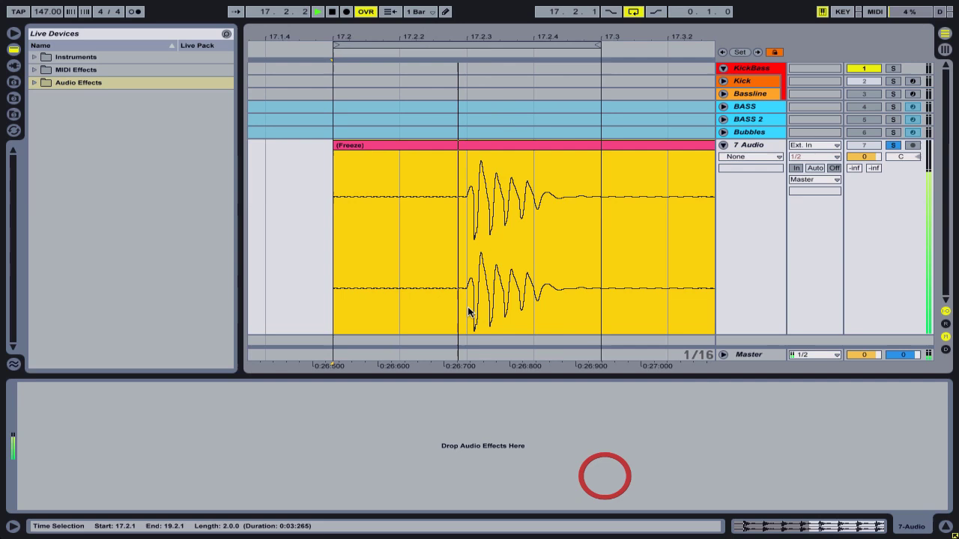
# - Trim the frozen clip on 7 Audio to the hit between 17.2.3 and 17.2.4, deleting the audio before and after it
pyautogui.moveTo(463, 269); pyautogui.dragTo(351, 272)
pyautogui.press('Delete')
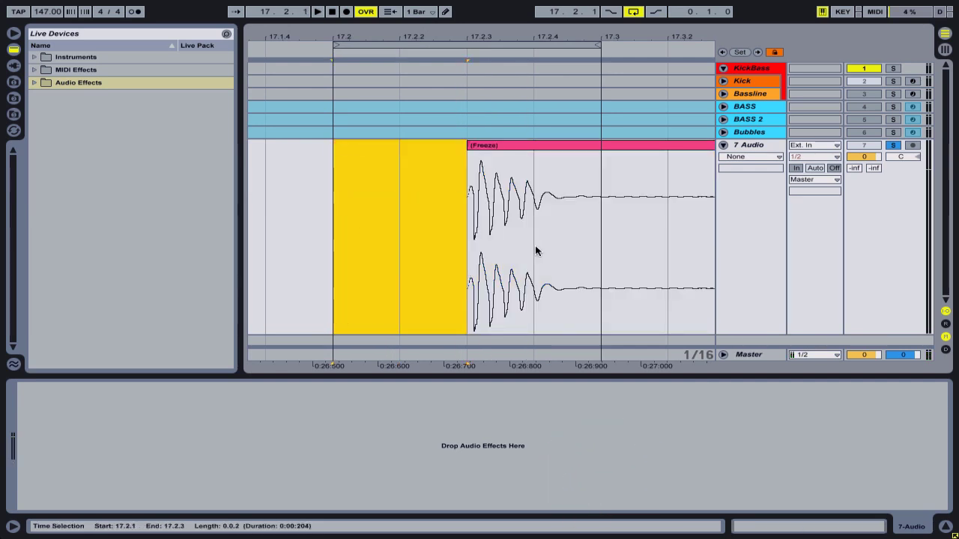
pyautogui.moveTo(535, 250); pyautogui.dragTo(580, 247)
pyautogui.press('Delete')
pyautogui.click(622, 146)
pyautogui.press('Delete')
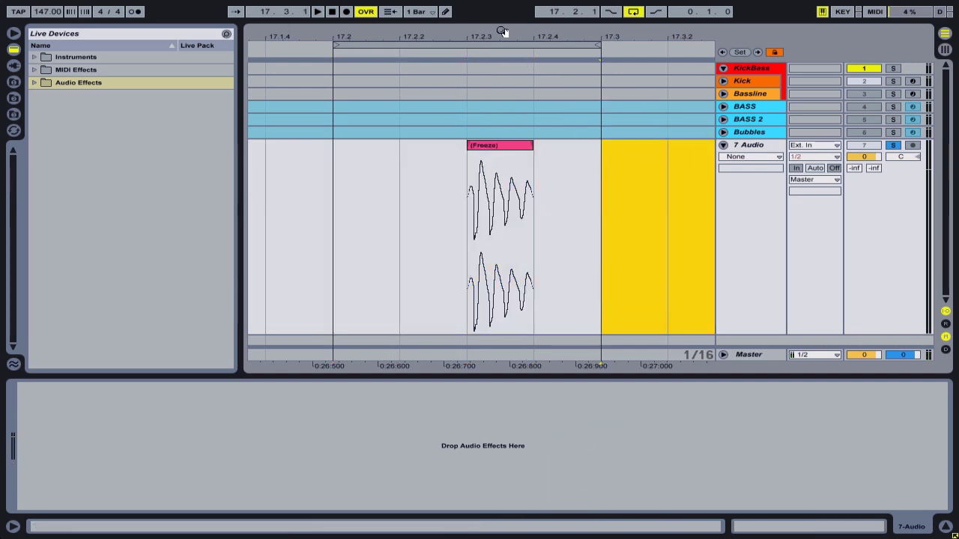
# - Show the fades on the isolated 7 Audio hit, remove its fade-in and set the grid to 1/64
pyautogui.moveTo(502, 31); pyautogui.dragTo(504, 187)
pyautogui.hotkey('ctrl', '1')
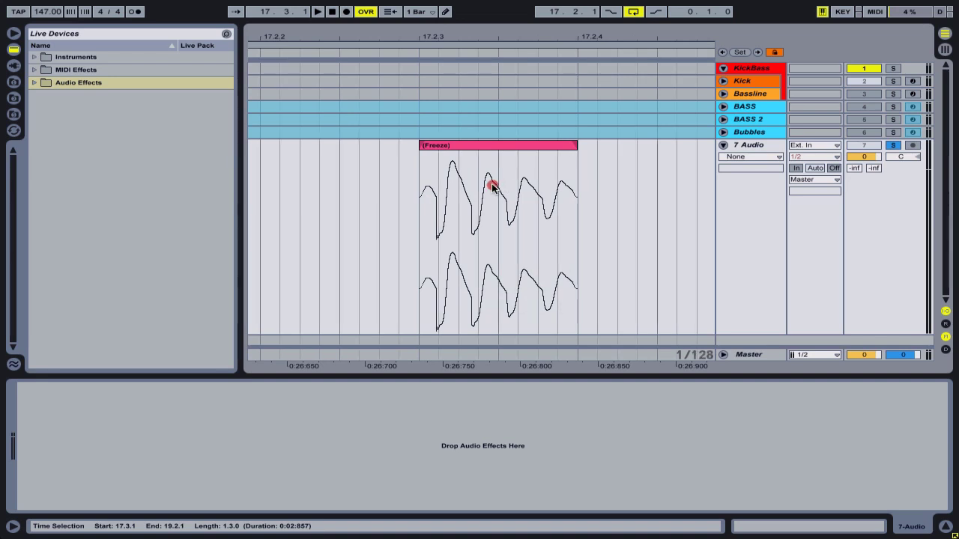
pyautogui.rightClick(493, 185)
pyautogui.click(501, 241)
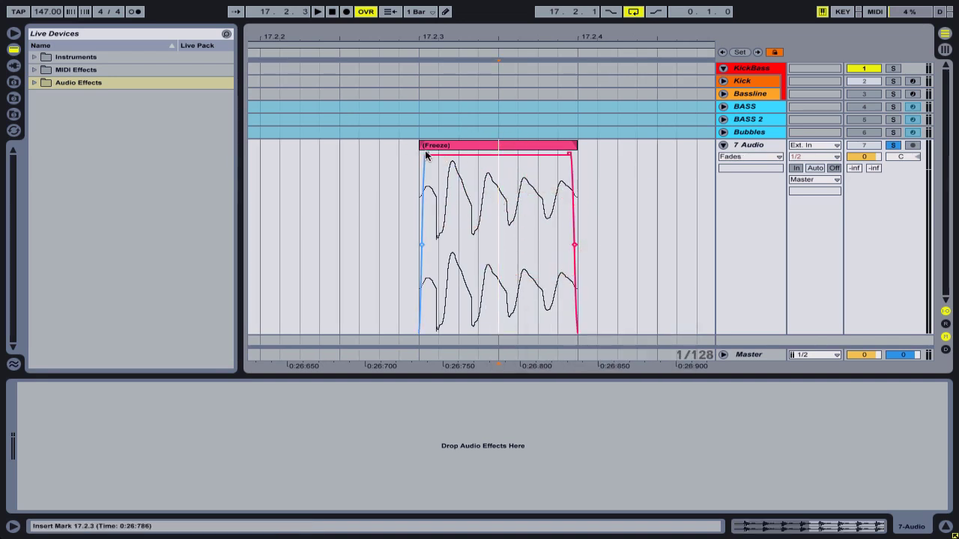
pyautogui.hotkey('ctrl', '2')
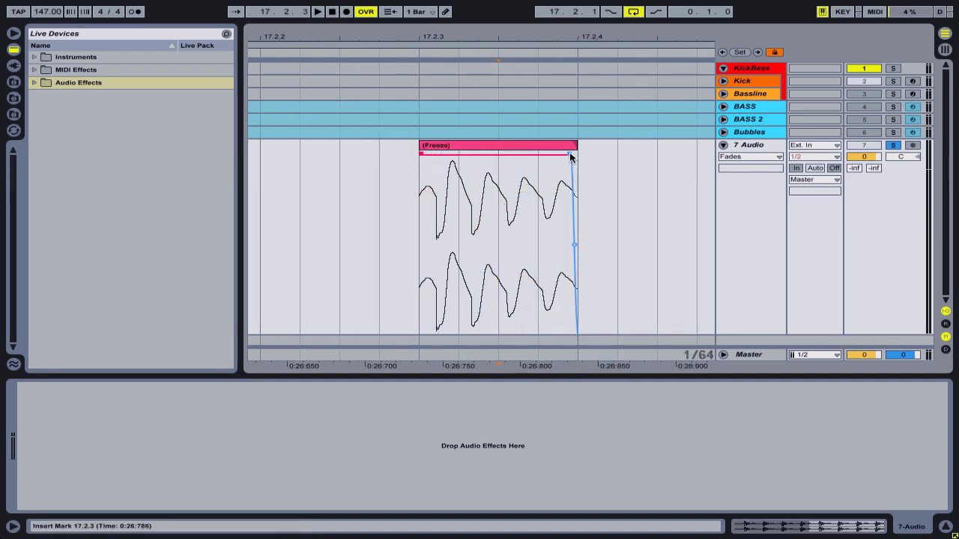
# - Start the hit's fade-out about 1/64 after the clip start, bow its curve towards the clip end and play the loop
pyautogui.moveTo(570, 155); pyautogui.dragTo(458, 177)
pyautogui.click(518, 245)
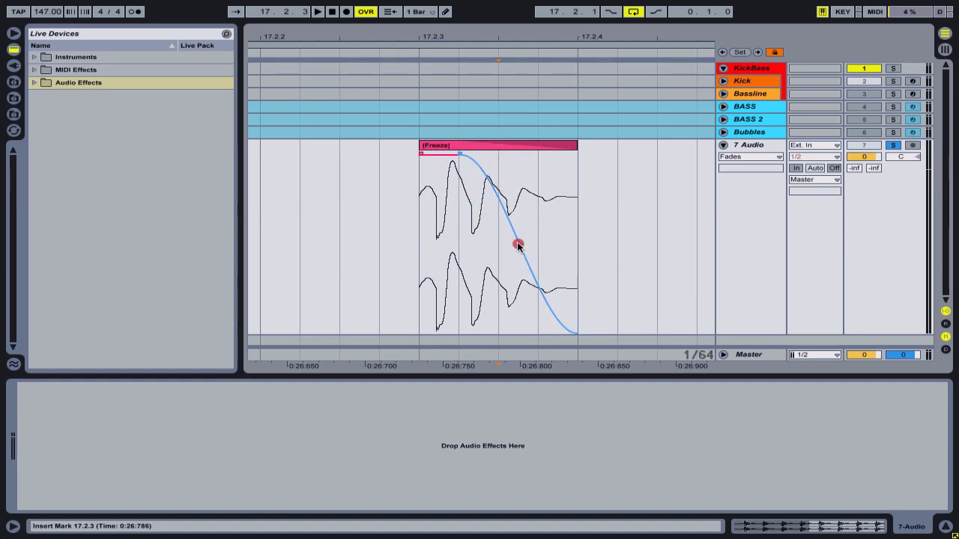
pyautogui.moveTo(518, 245); pyautogui.dragTo(707, 148)
pyautogui.click(409, 215)
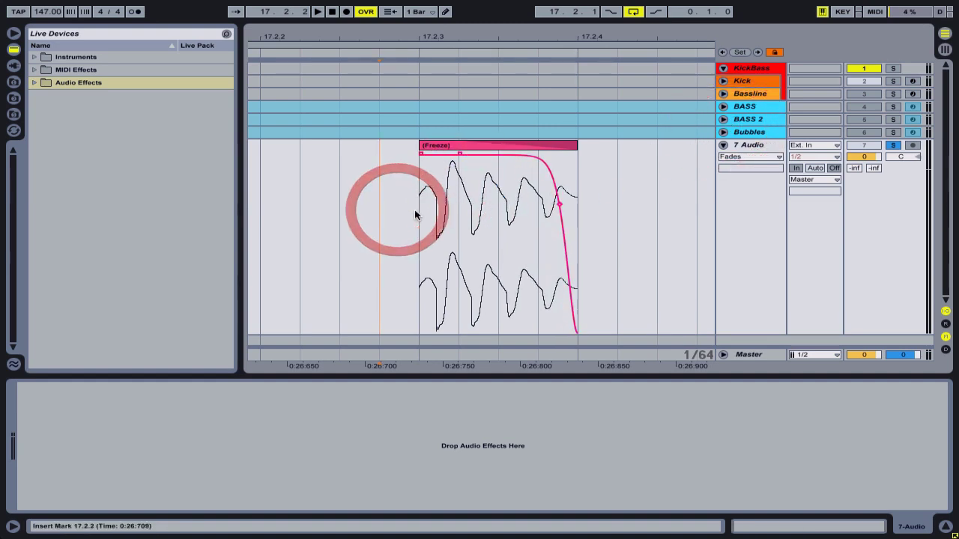
pyautogui.press('space')
pyautogui.moveTo(480, 39); pyautogui.dragTo(486, 36)
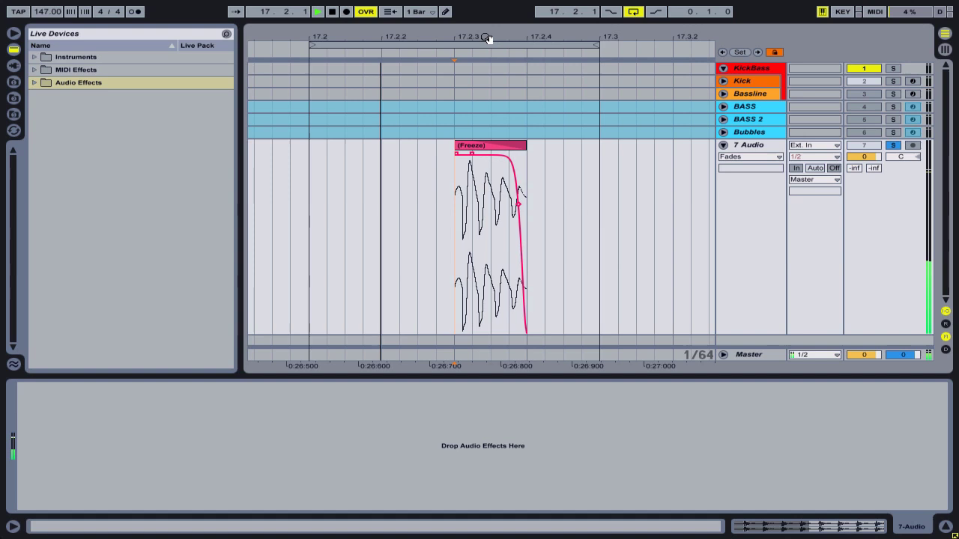
# - Remove and restore the fade-out on the 7 Audio hit, and consolidate the faded clip
pyautogui.moveTo(474, 155); pyautogui.dragTo(599, 153)
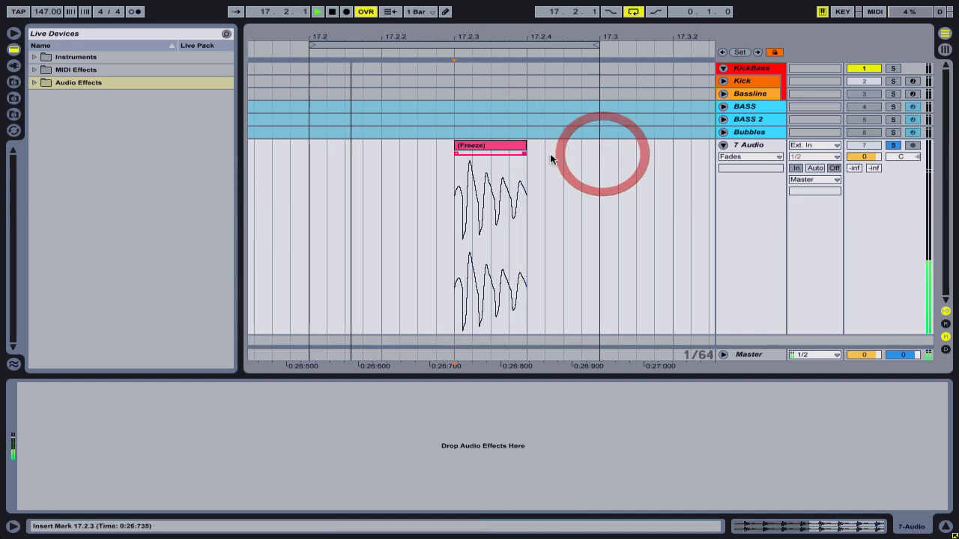
pyautogui.moveTo(527, 155); pyautogui.dragTo(472, 162)
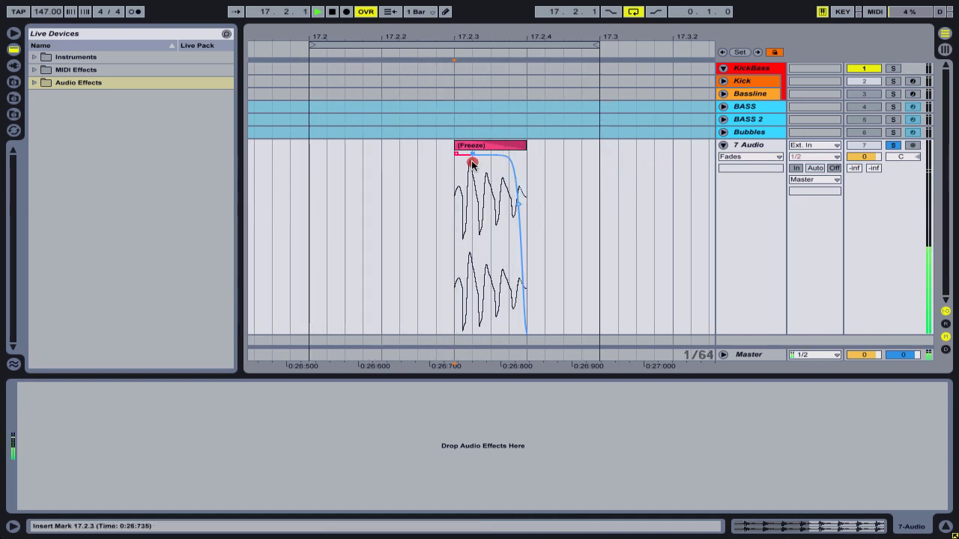
pyautogui.click(486, 148)
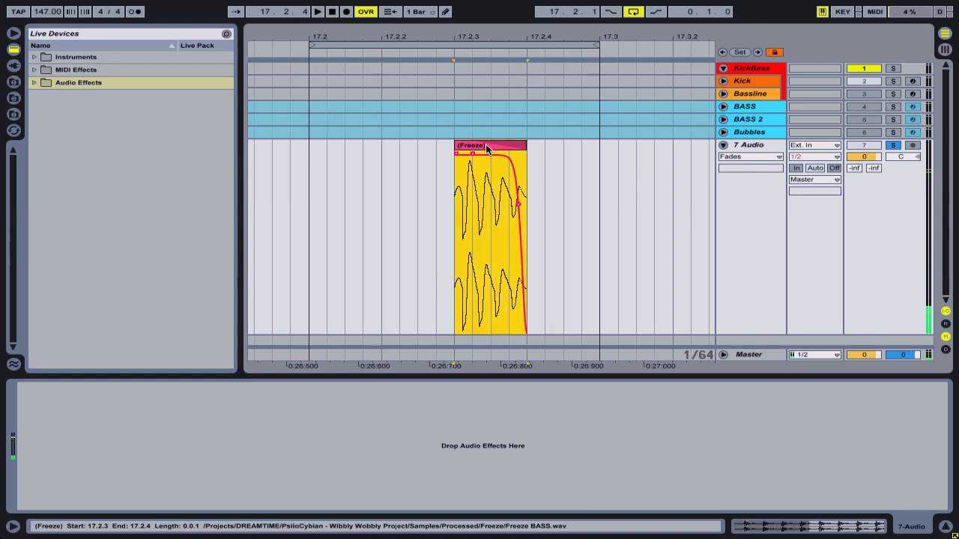
pyautogui.click(487, 146)
pyautogui.hotkey('ctrl', 'j')
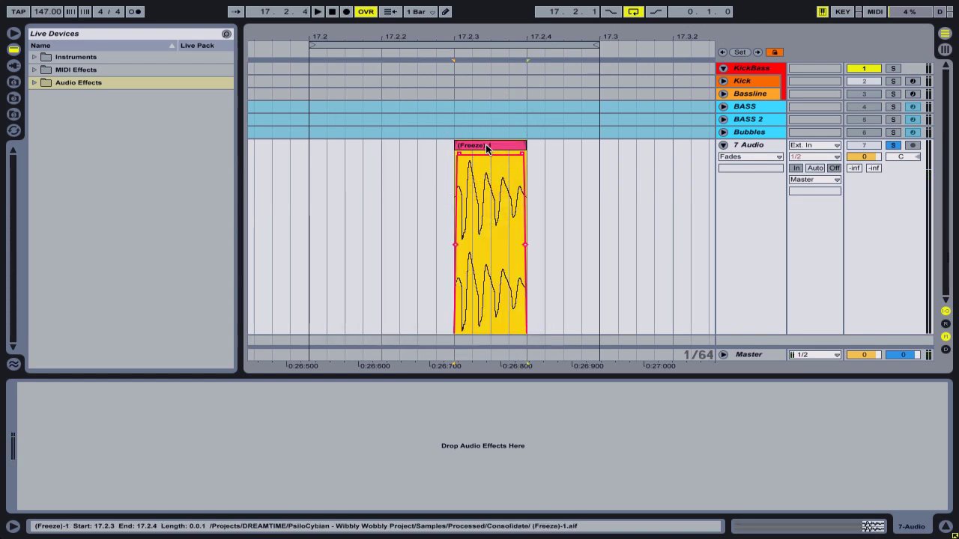
# - Collapse the 7 Audio track, insert a new MIDI track and load a Drum Rack onto it
pyautogui.click(722, 146)
pyautogui.rightClick(738, 185)
pyautogui.click(762, 200)
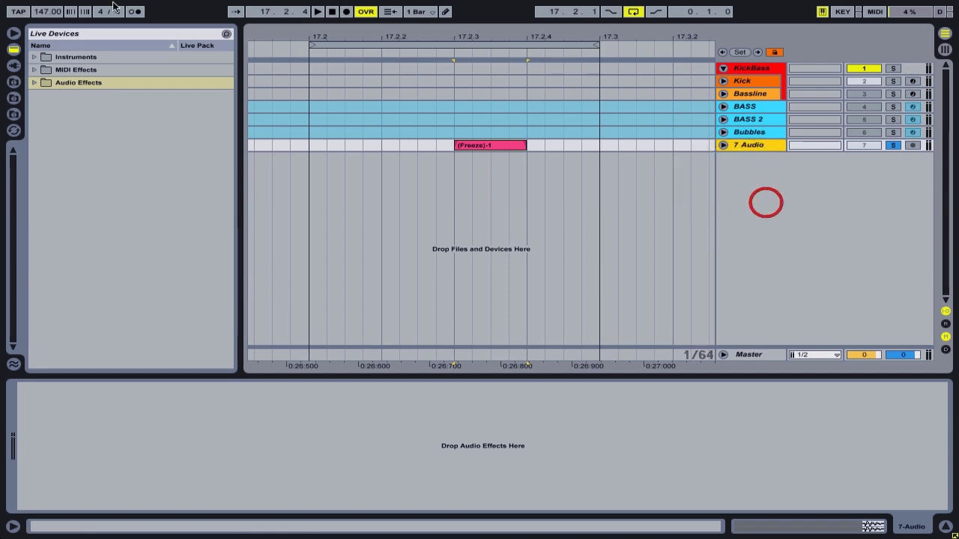
pyautogui.click(34, 58)
pyautogui.moveTo(82, 69); pyautogui.dragTo(491, 145)
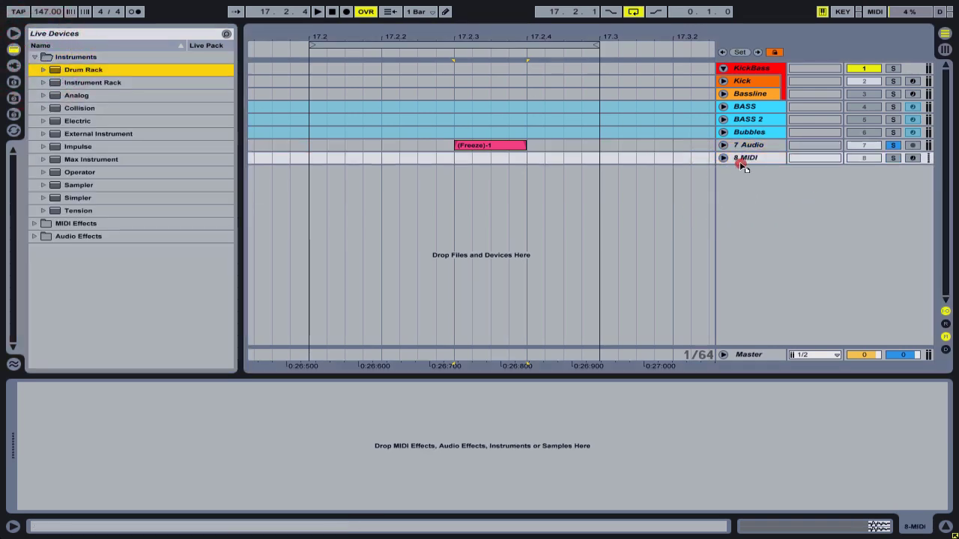
pyautogui.moveTo(750, 161); pyautogui.dragTo(750, 162)
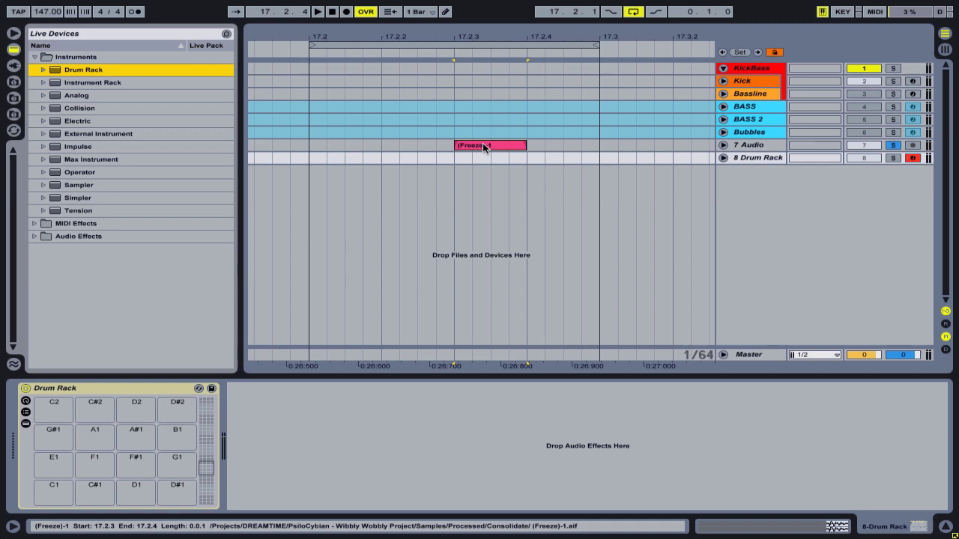
# - Load the consolidated (Freeze)-1 hit onto the Drum Rack's C1 pad and rename the pad G
pyautogui.moveTo(485, 146); pyautogui.dragTo(59, 494)
pyautogui.click(754, 157)
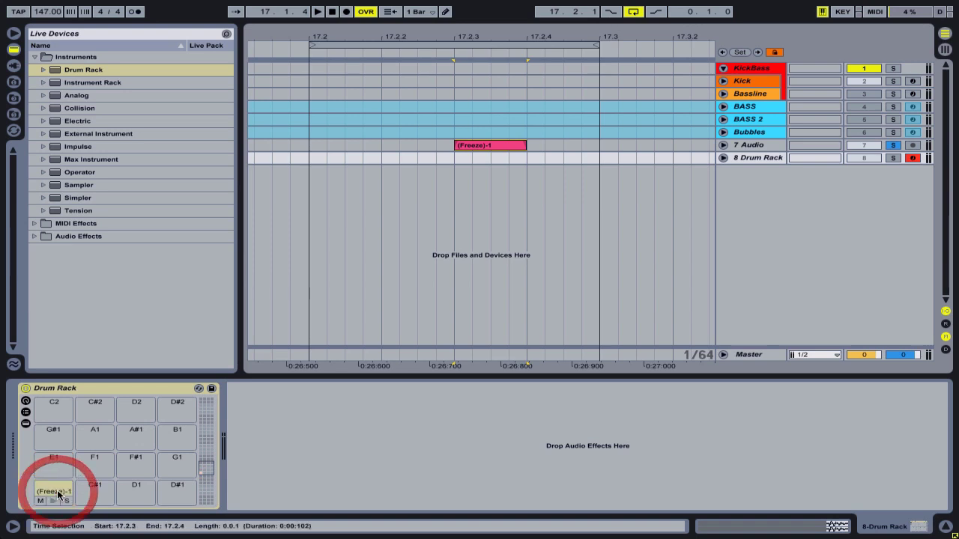
pyautogui.click(60, 495)
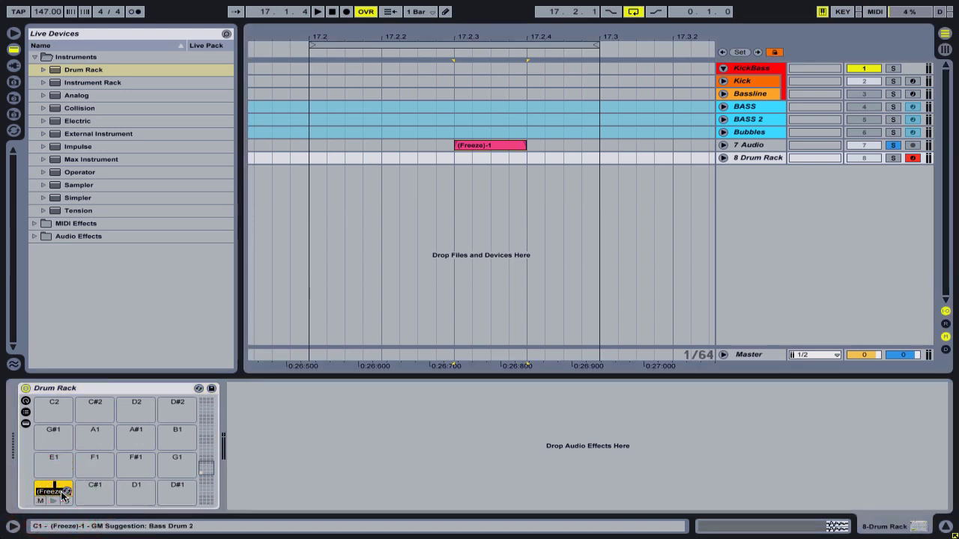
pyautogui.write('G')
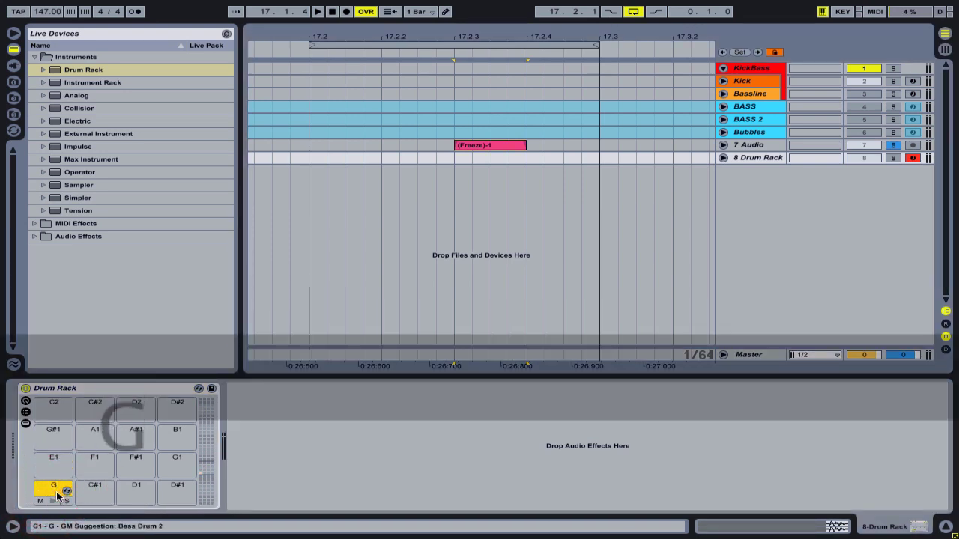
# - Show the G pad's sampler and set its volume to -6 dB and its velocity sensitivity to 50%
pyautogui.click(57, 495)
pyautogui.click(51, 495)
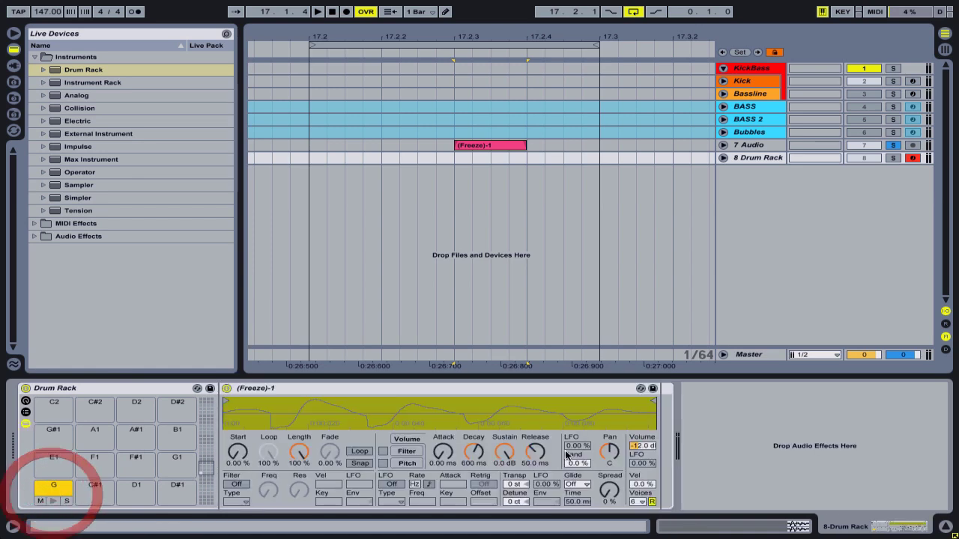
pyautogui.write('-6')
pyautogui.press('Return')
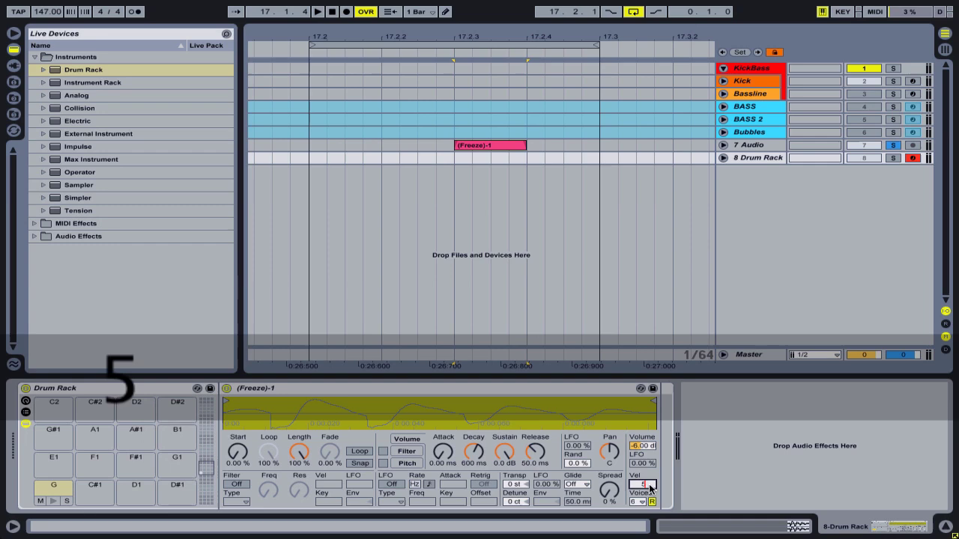
# - Create an empty MIDI clip in the first Session View slot of the Drum Rack track
pyautogui.press('Tab')
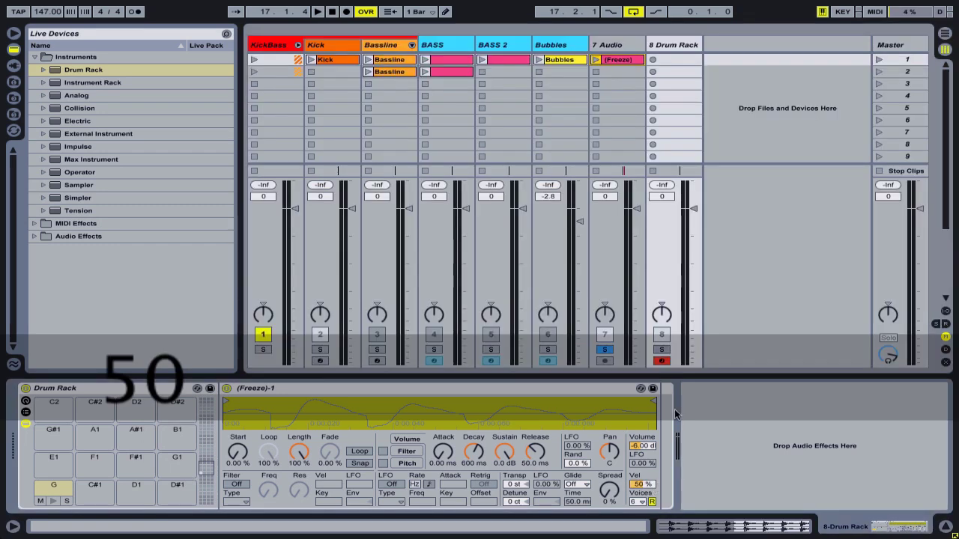
pyautogui.doubleClick(672, 59)
pyautogui.click(669, 47)
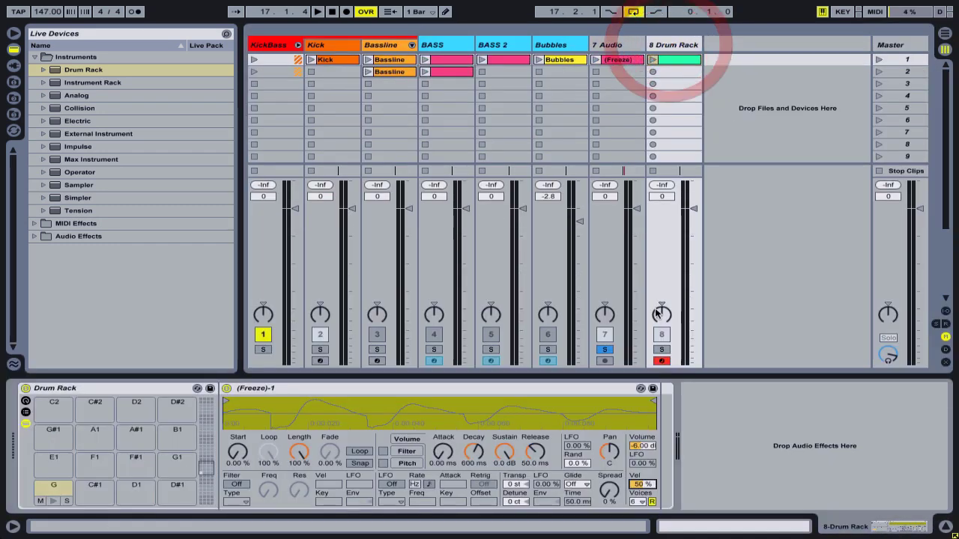
# - Solo the Drum Rack track and delete the 7 Audio track
pyautogui.click(661, 349)
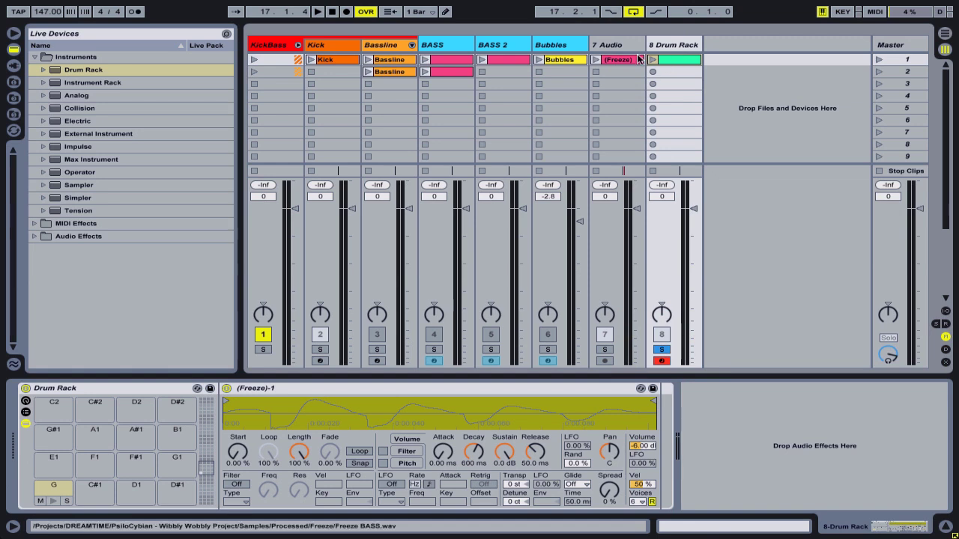
pyautogui.click(615, 45)
pyautogui.press('Delete')
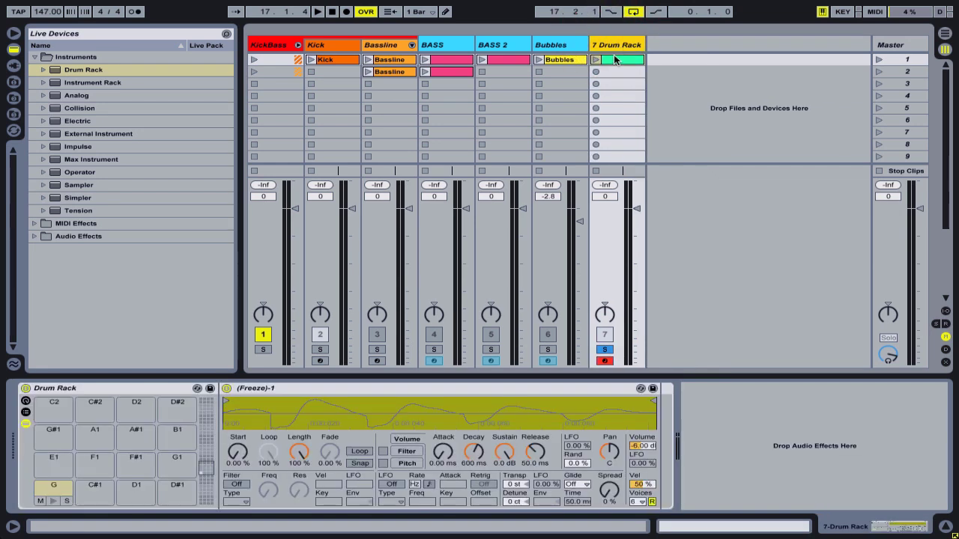
# - Enter G notes at 1.1.2, 1.1.3 and 1.1.4 in the Drum Rack clip and shorten its loop to one beat
pyautogui.doubleClick(614, 59)
pyautogui.doubleClick(282, 319)
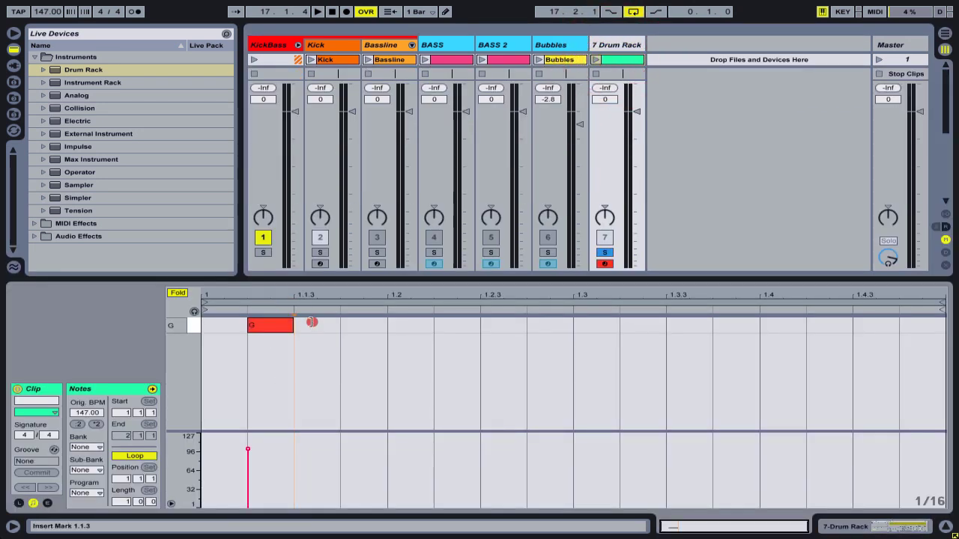
pyautogui.doubleClick(313, 323)
pyautogui.doubleClick(372, 323)
pyautogui.click(920, 300)
pyautogui.moveTo(921, 299); pyautogui.dragTo(387, 308)
# - Play the Drum Rack clip and lower the velocity of its first G note to about 64
pyautogui.click(596, 60)
pyautogui.click(613, 48)
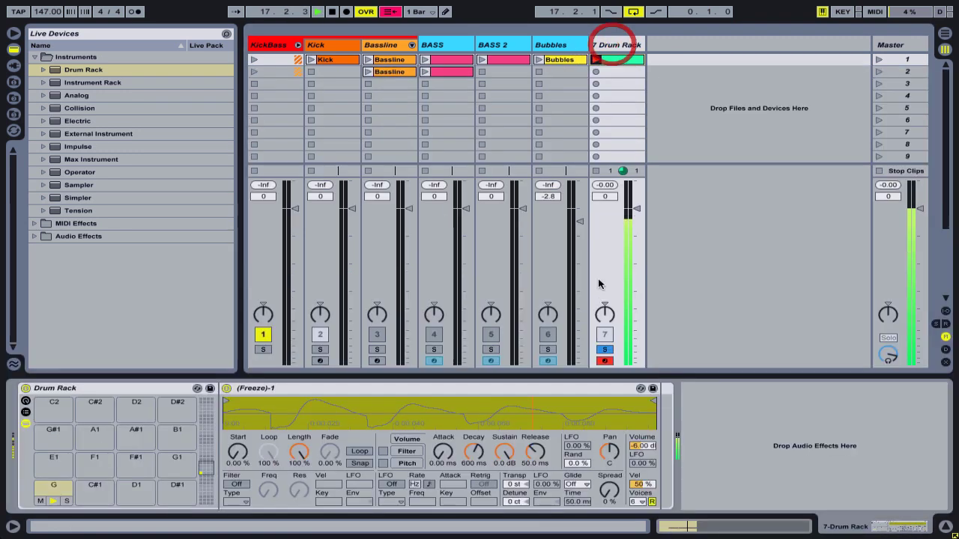
pyautogui.click(612, 334)
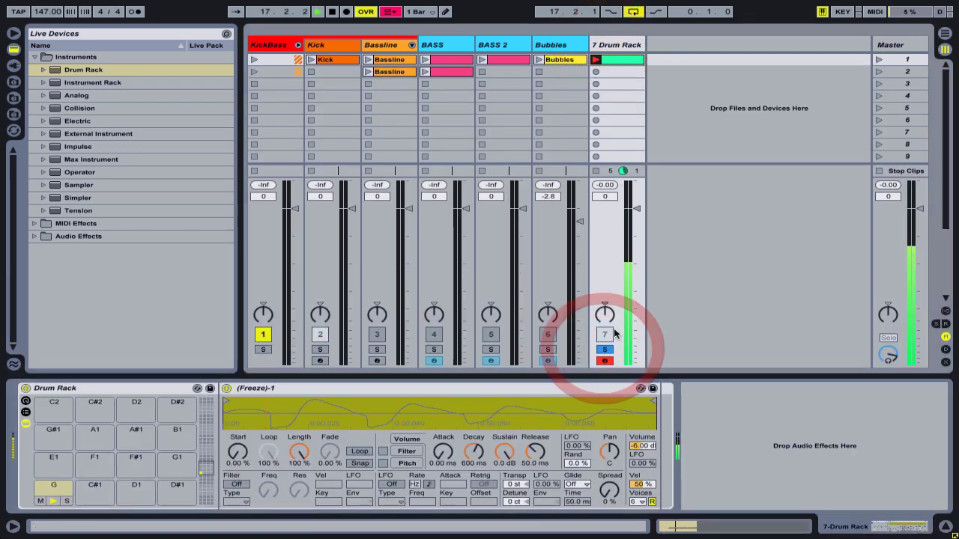
pyautogui.click(616, 59)
pyautogui.moveTo(248, 452); pyautogui.dragTo(248, 465)
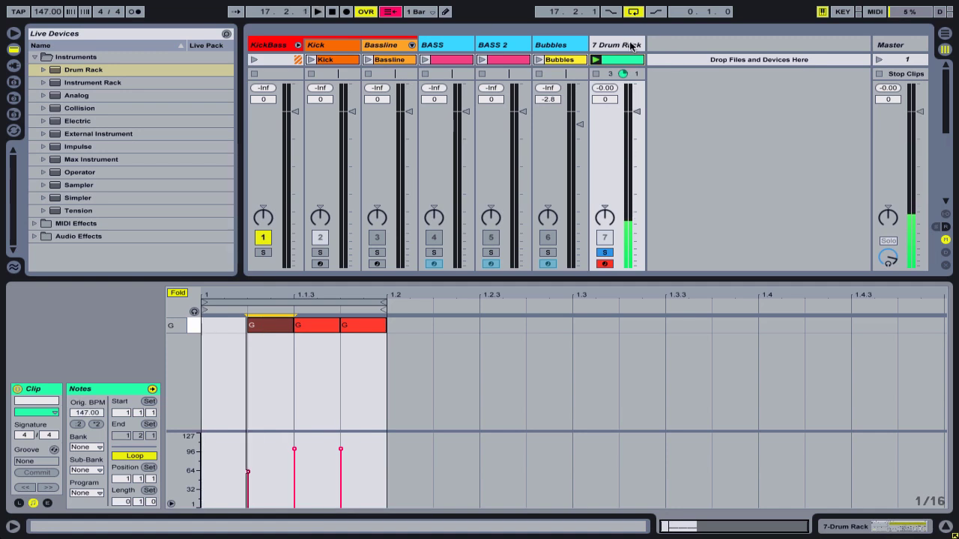
# - Move the Drum Rack track between Kick and Bassline, and play it soloed together with the Kick clip
pyautogui.moveTo(631, 46); pyautogui.dragTo(375, 52)
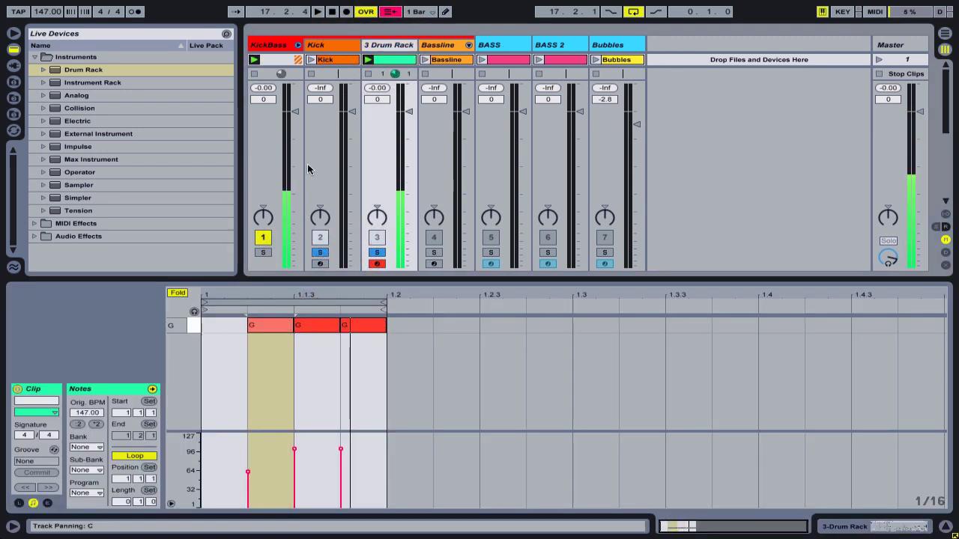
pyautogui.click(314, 63)
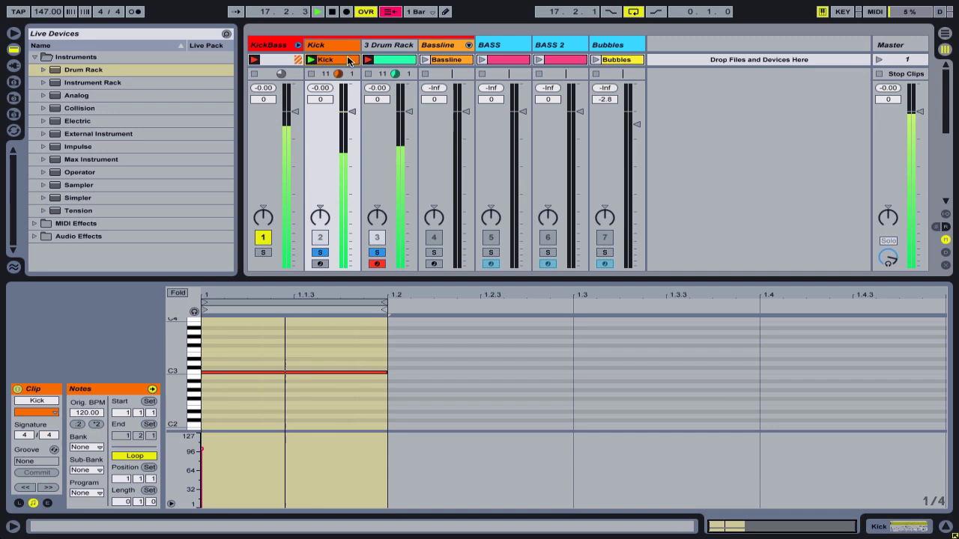
pyautogui.moveTo(456, 278); pyautogui.dragTo(466, 374)
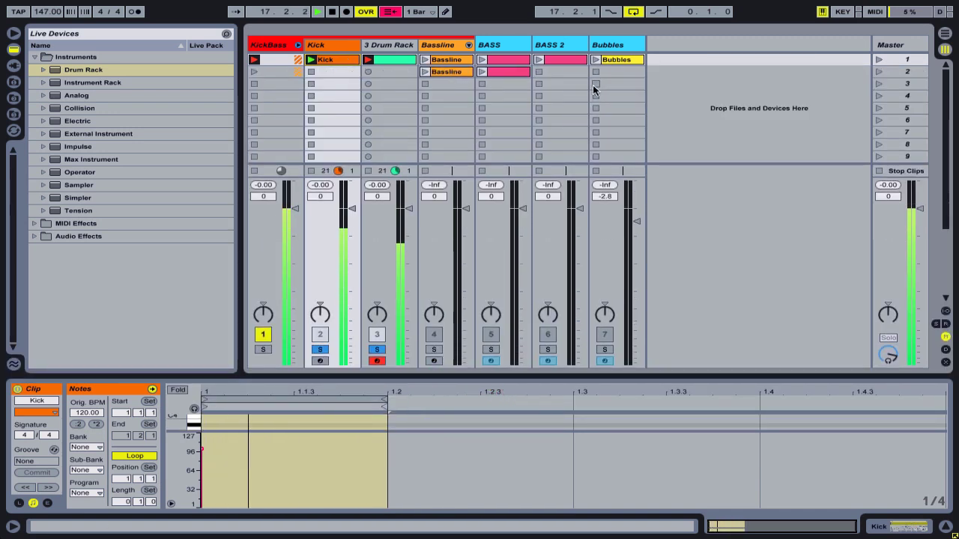
pyautogui.press('space')
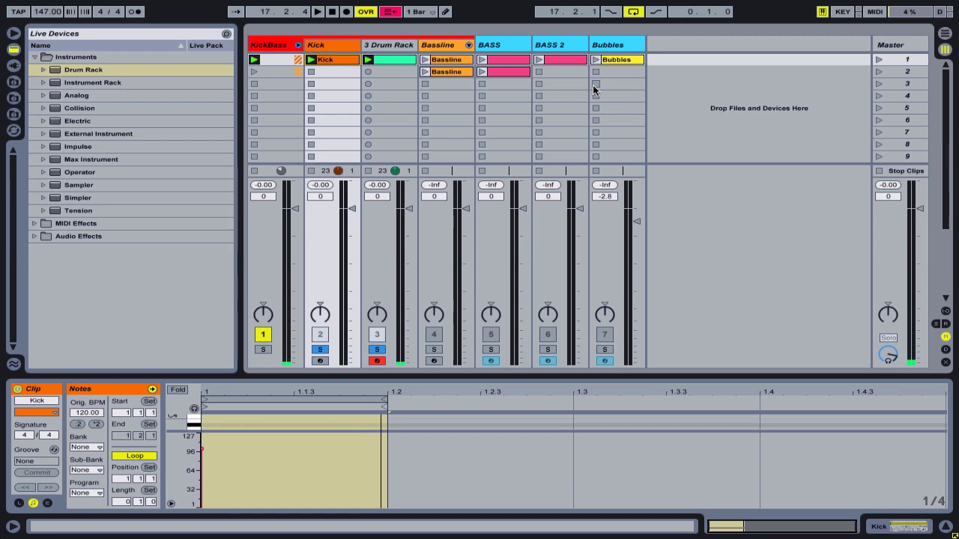
pyautogui.press('space')
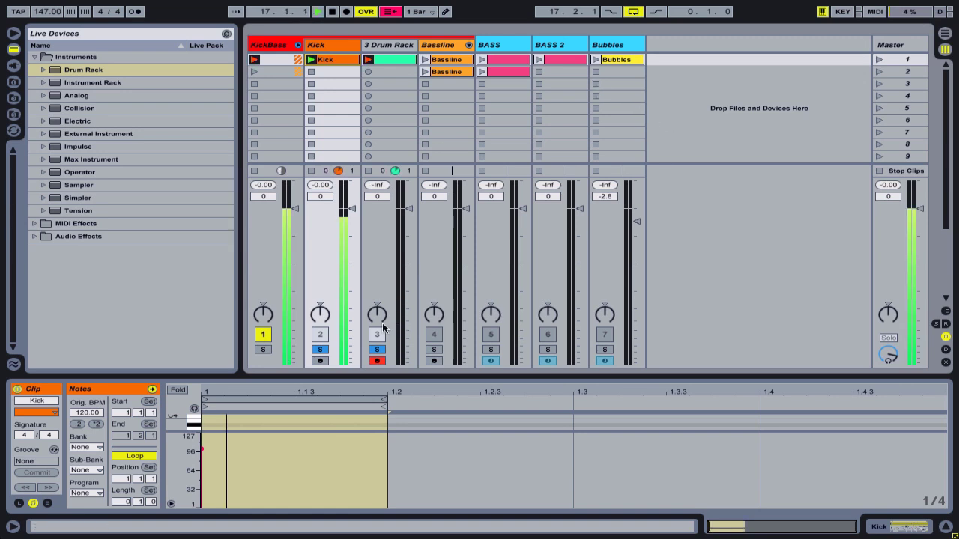
# - Launch the first Bassline clip with the Kick and Bassline tracks active and the separate Drum Rack track muted
pyautogui.click(377, 334)
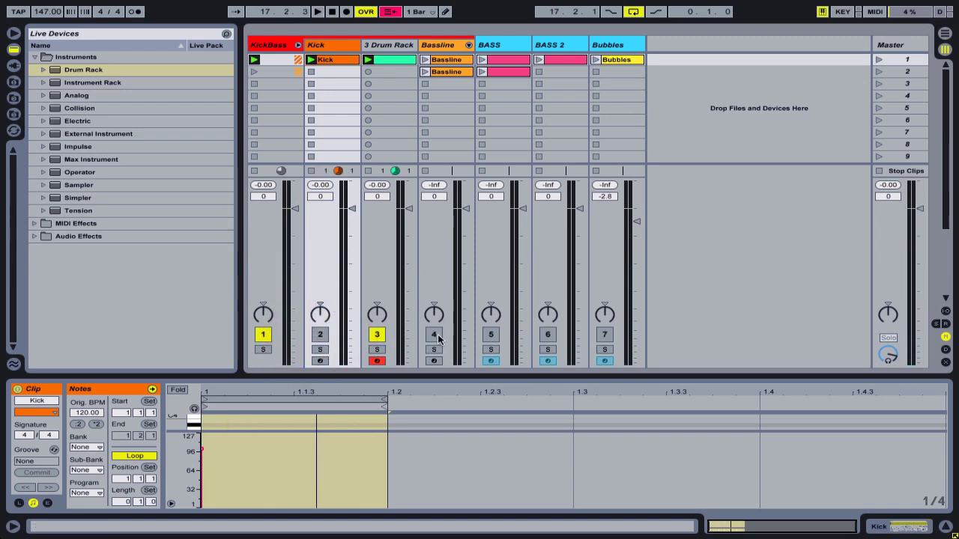
pyautogui.click(425, 60)
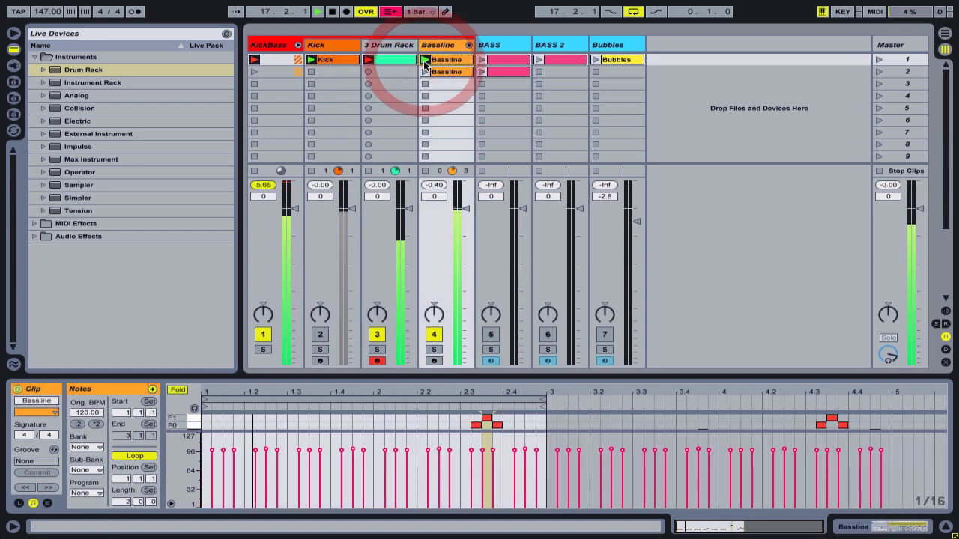
pyautogui.click(376, 334)
pyautogui.click(320, 334)
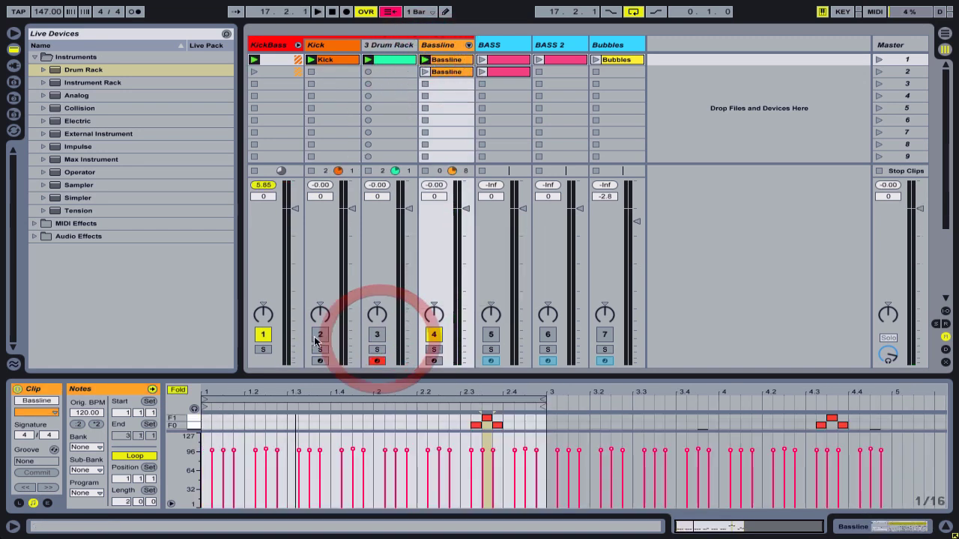
# - Open the first Bassline clip in an enlarged note editor and move the G0 notes at 1.2.3 and 1.3.4 to F1 and G#1
pyautogui.doubleClick(451, 60)
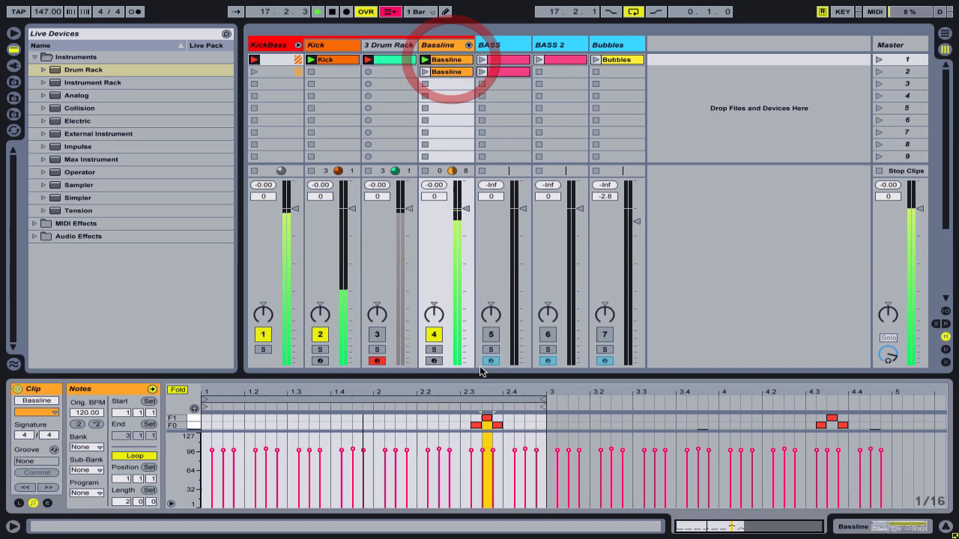
pyautogui.press('space')
pyautogui.moveTo(473, 375); pyautogui.dragTo(472, 170)
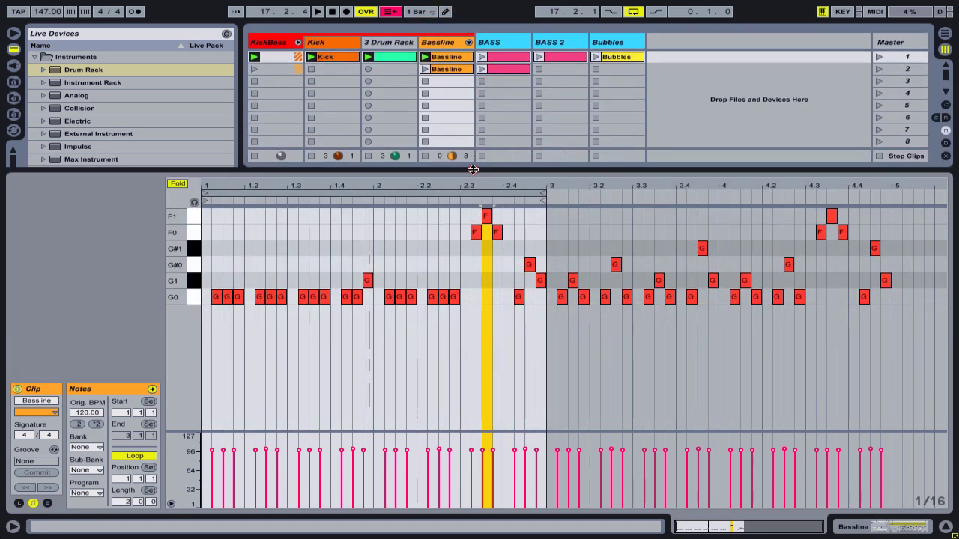
pyautogui.click(269, 297)
pyautogui.hotkey('shift', 'Up')
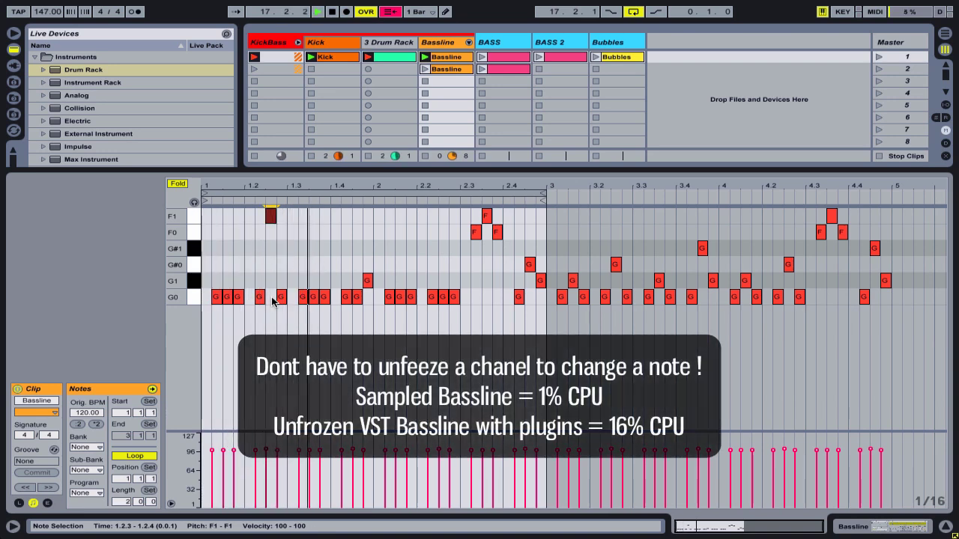
pyautogui.click(323, 297)
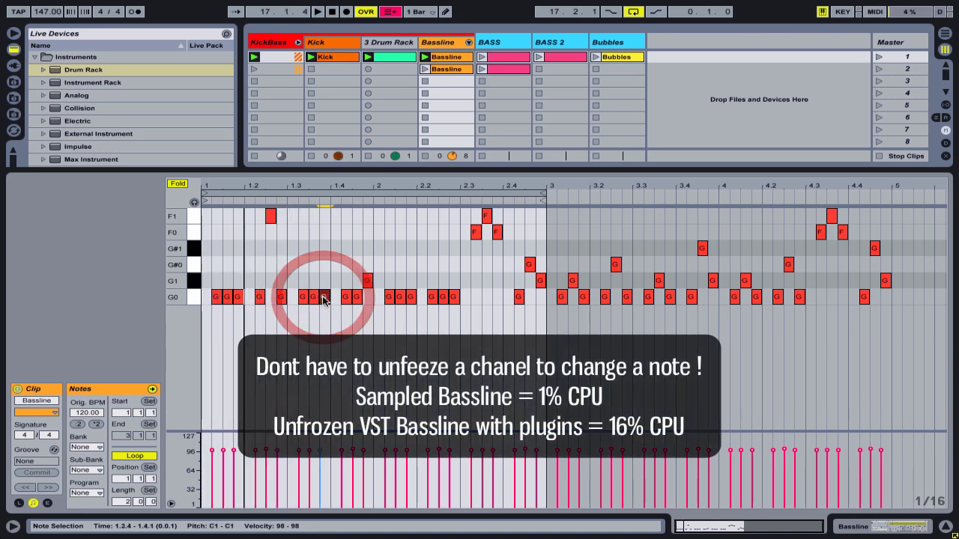
pyautogui.hotkey('shift', 'Up')
pyautogui.press('Up')
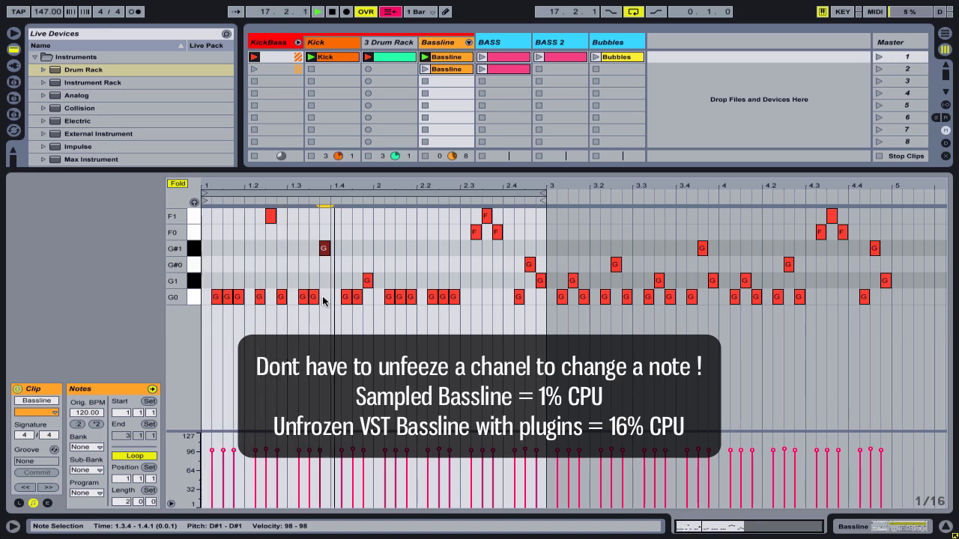
# - Activate the Bubbles track, launch its clip and raise the track's volume to -0.2 dB
pyautogui.click(436, 49)
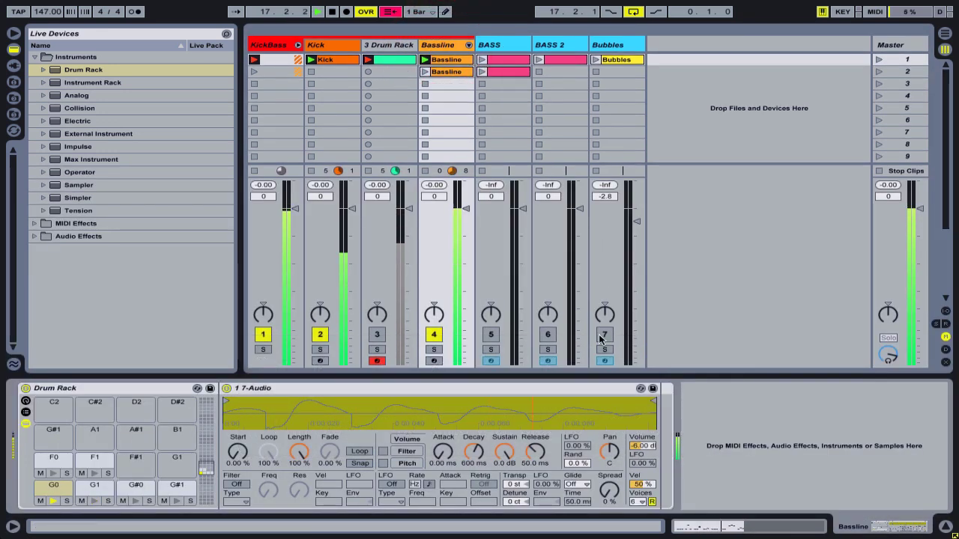
pyautogui.click(604, 335)
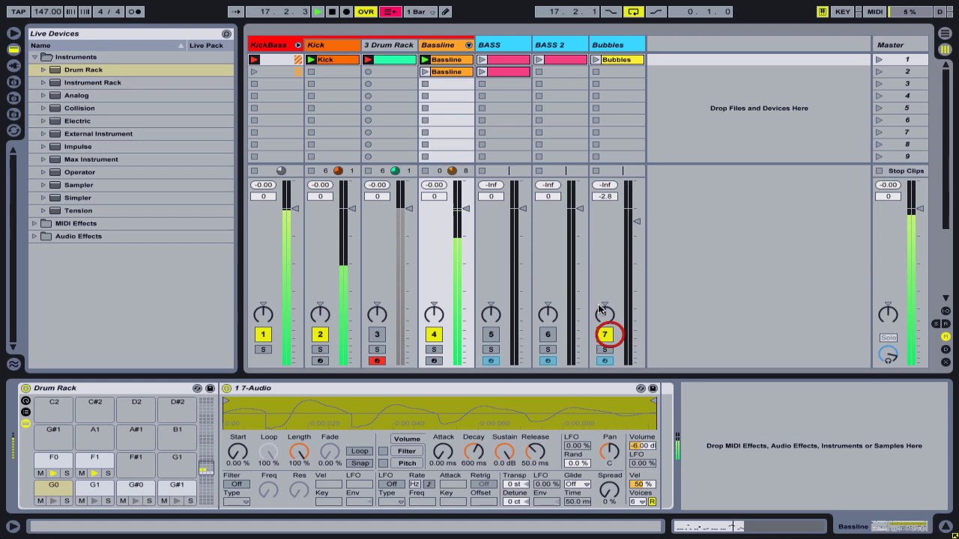
pyautogui.click(595, 59)
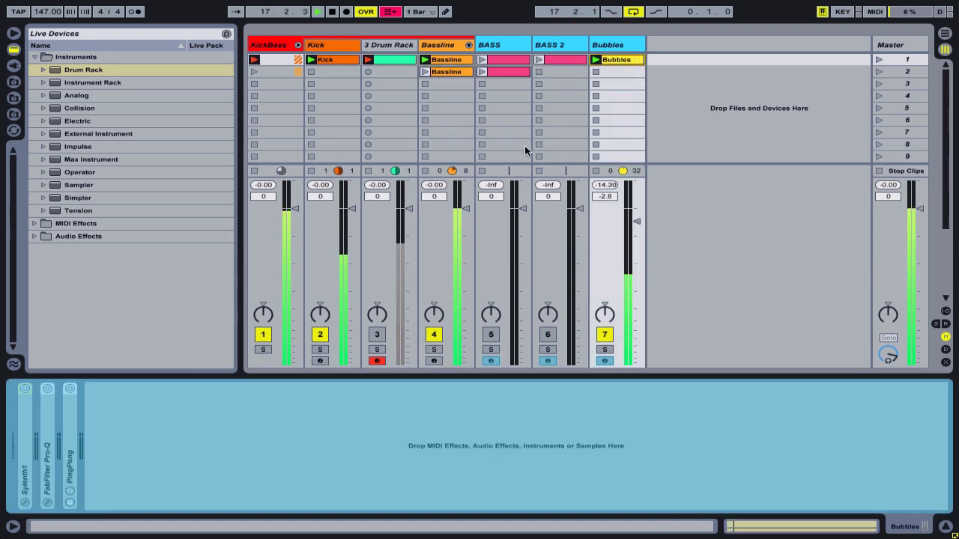
pyautogui.moveTo(637, 218); pyautogui.dragTo(636, 209)
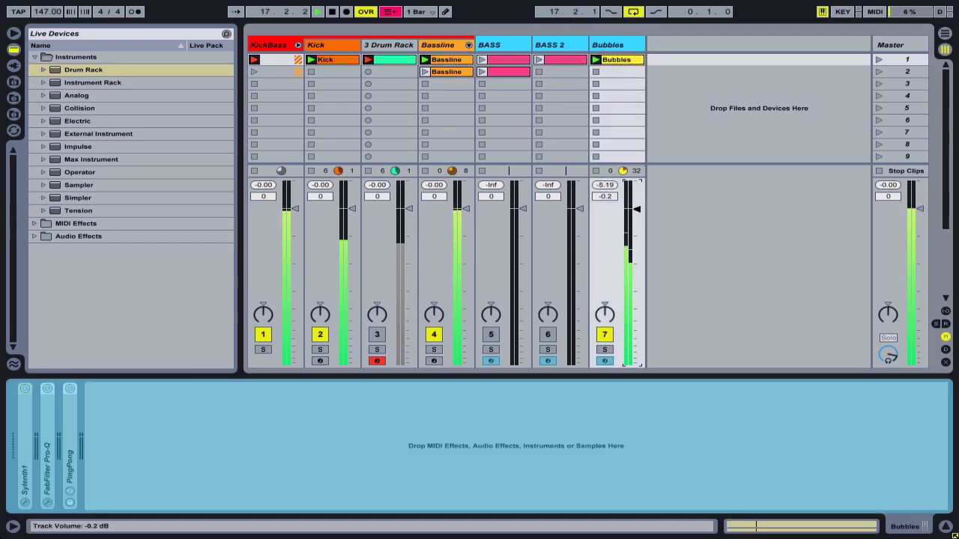
# - Move the notes at 1.2.3 and 1.3.4 in the Bassline clip back to G0
pyautogui.click(447, 72)
pyautogui.moveTo(247, 209); pyautogui.dragTo(349, 251)
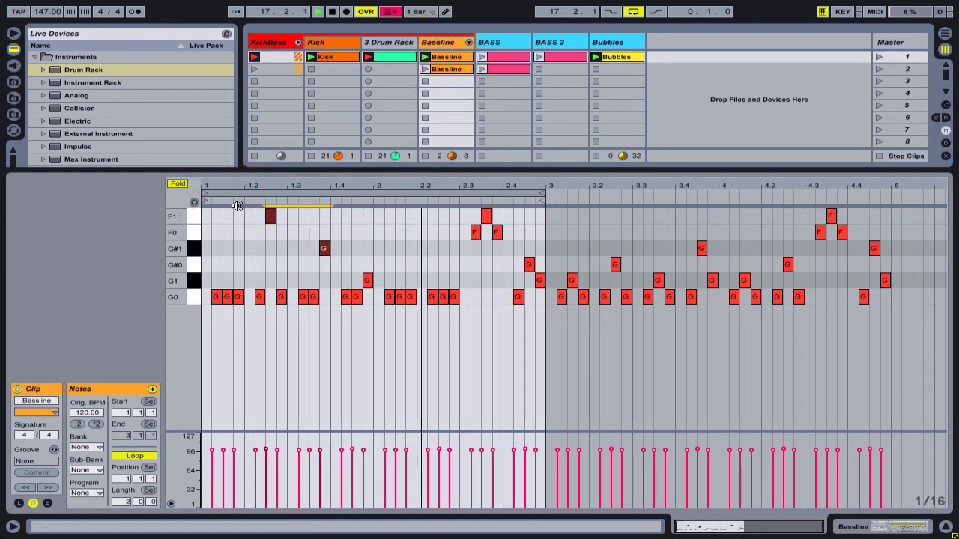
pyautogui.press('Down')
pyautogui.press('Down')
pyautogui.press('Down')
pyautogui.click(271, 265)
pyautogui.press('Down')
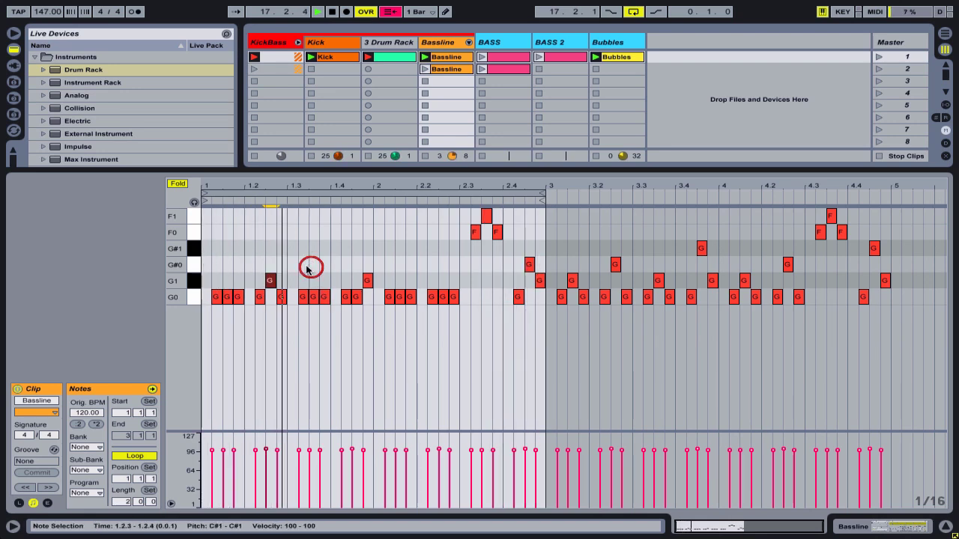
pyautogui.press('Down')
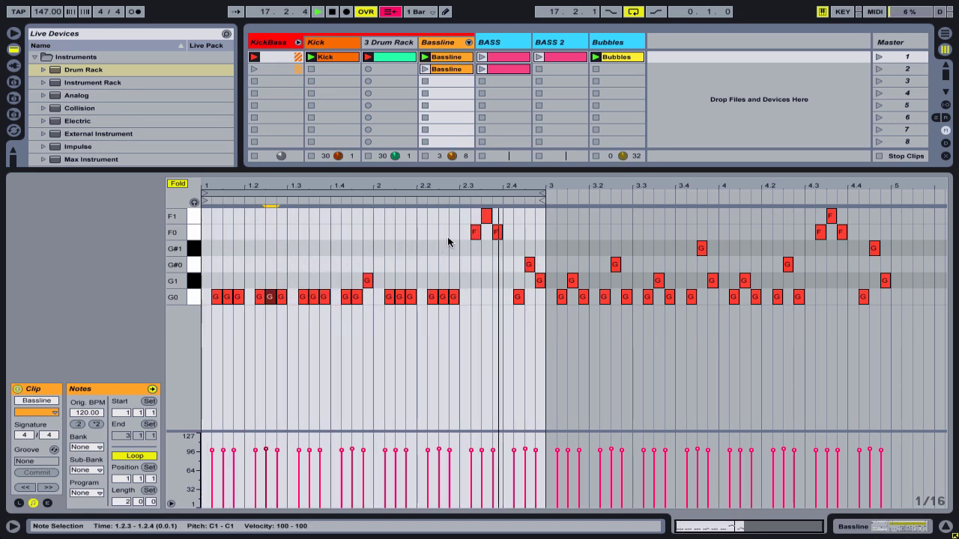